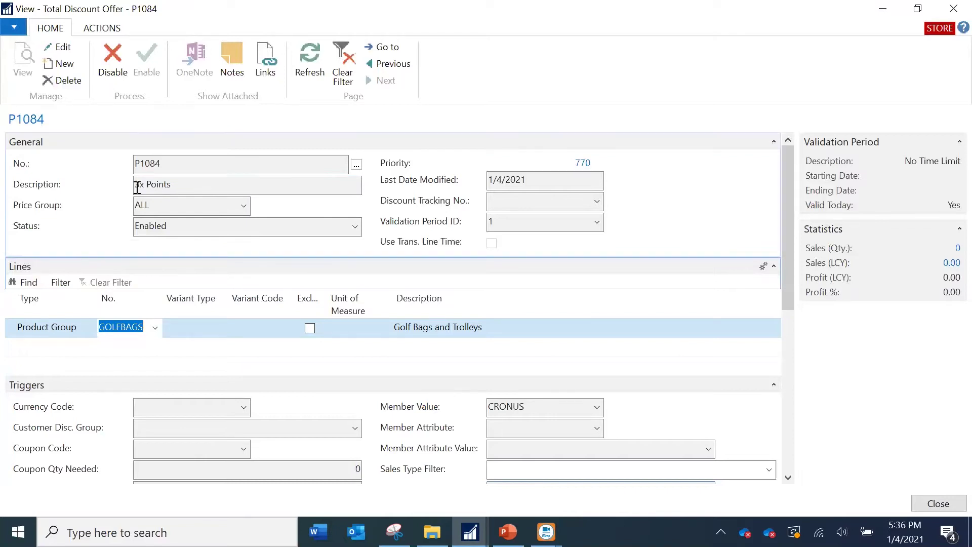
left_click(163, 163)
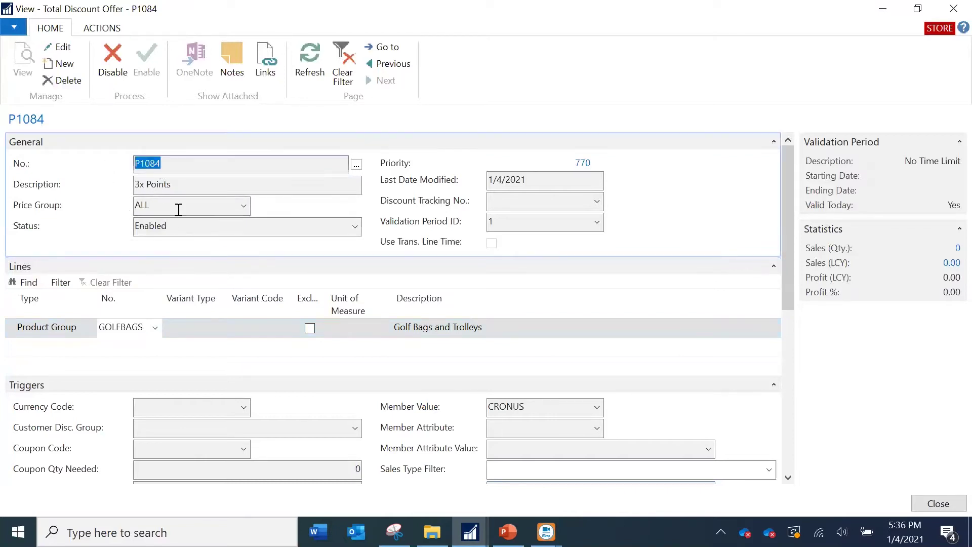
left_click(140, 205)
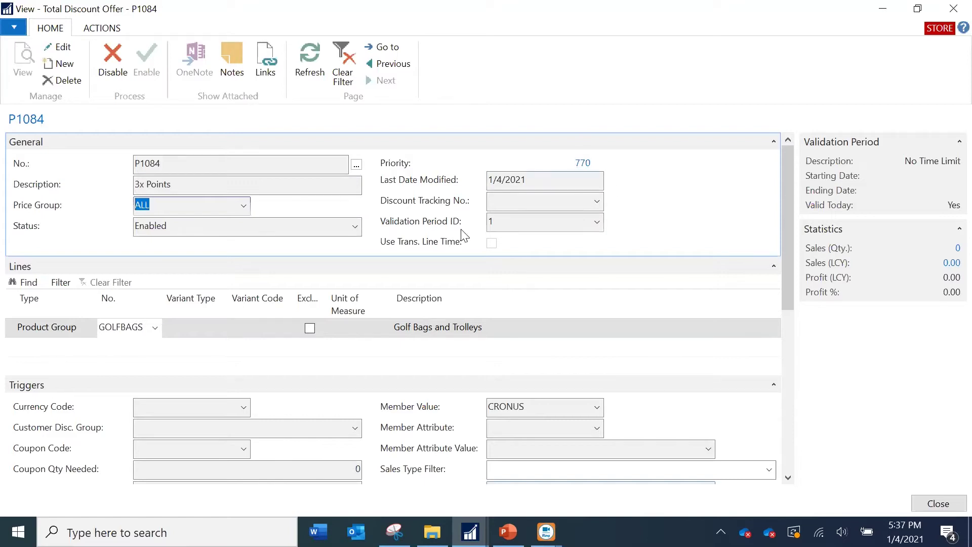
left_click(599, 228)
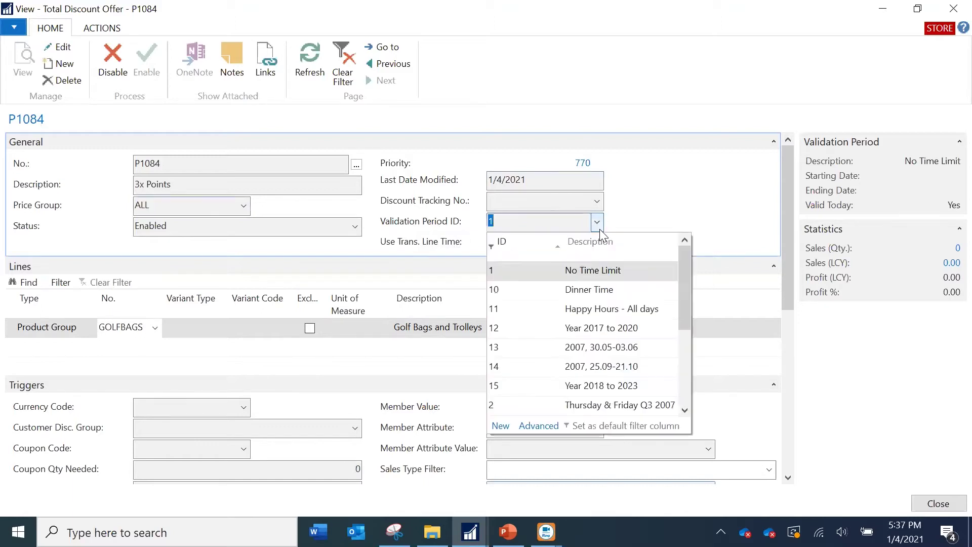
left_click(656, 212)
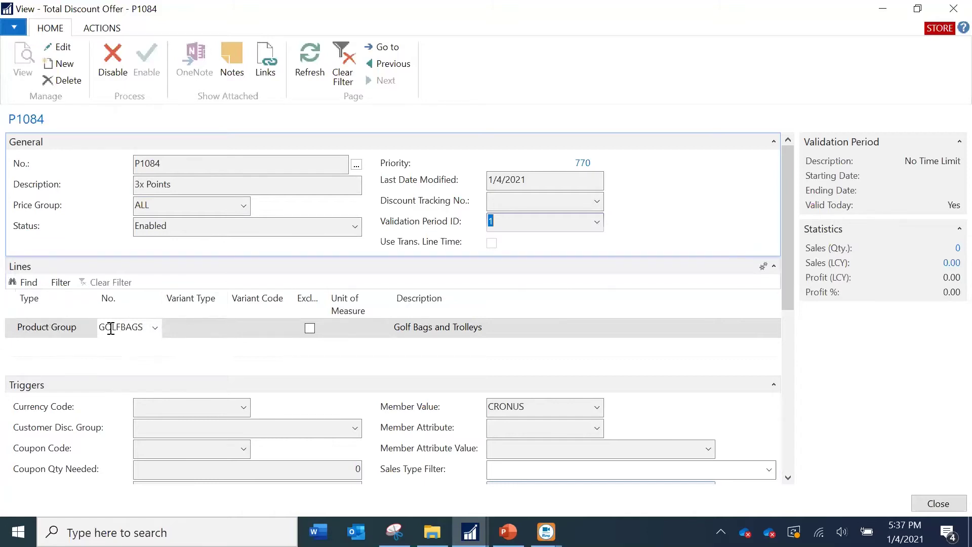
left_click(88, 334)
Put offer P1084 in edit mode and check its Club / CRONUS member triggers, leaving them unchanged
left_click(59, 47)
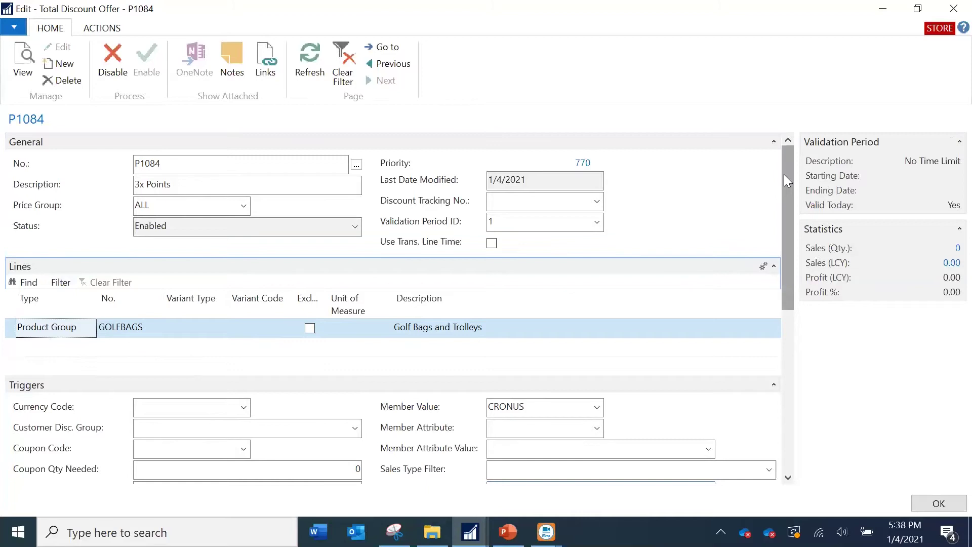
left_click_drag(784, 174, 773, 230)
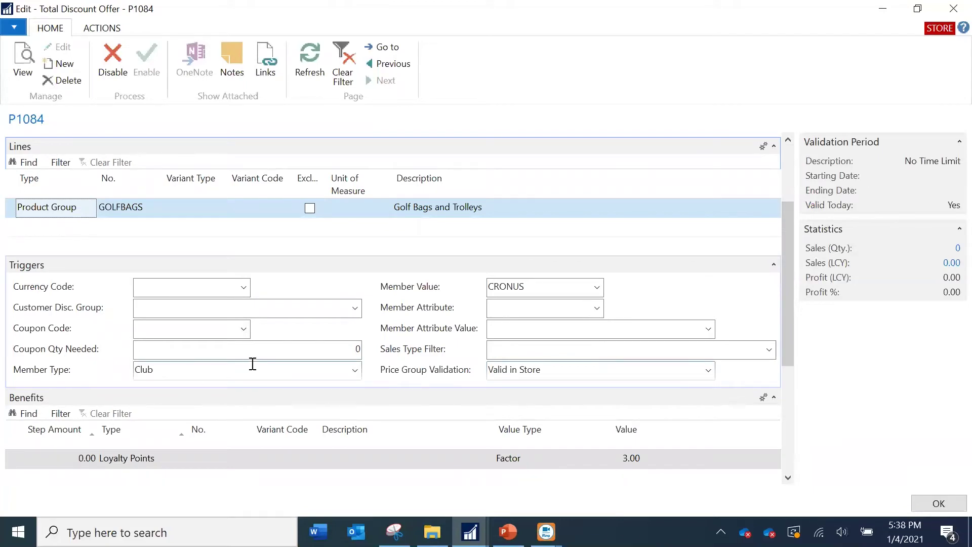
left_click_drag(253, 364, 133, 376)
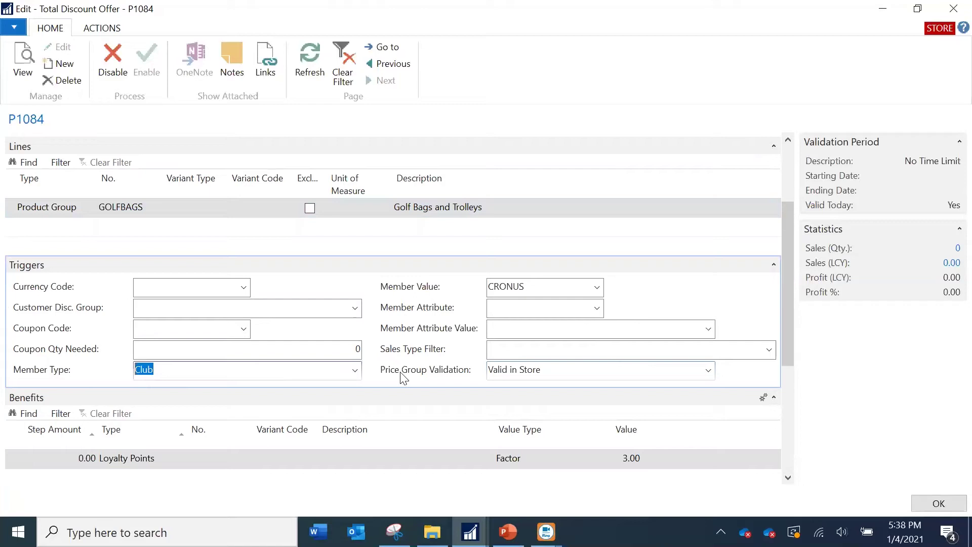
left_click(356, 370)
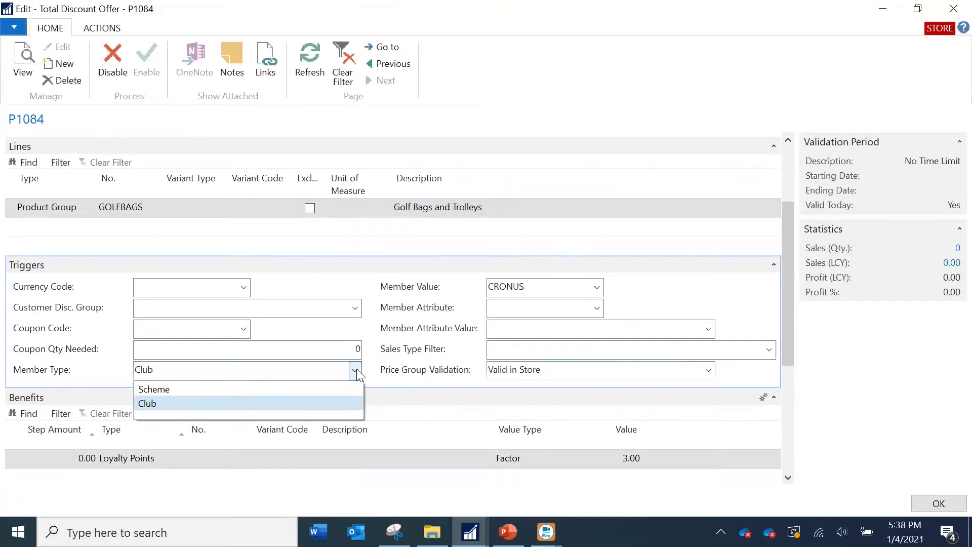
left_click(357, 369)
left_click(598, 287)
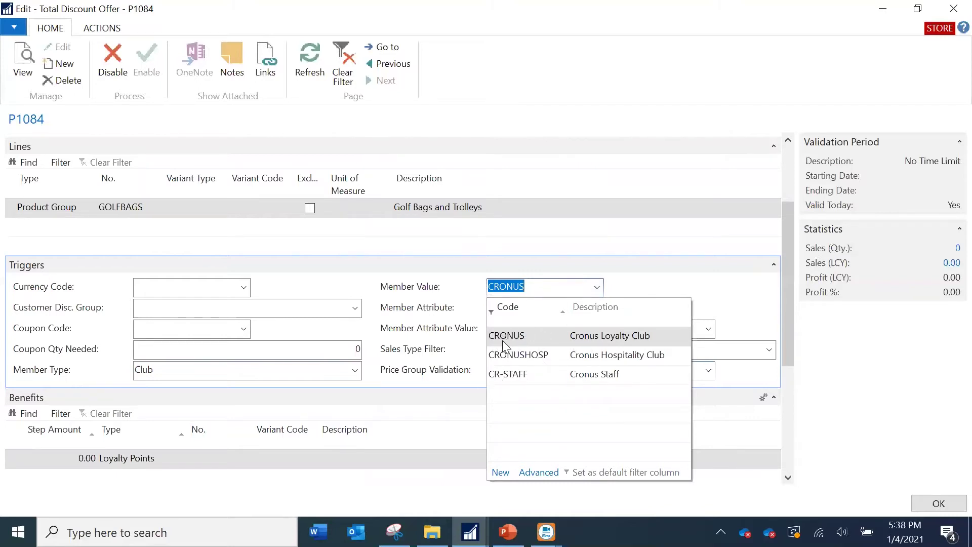
left_click(538, 283)
left_click(790, 298)
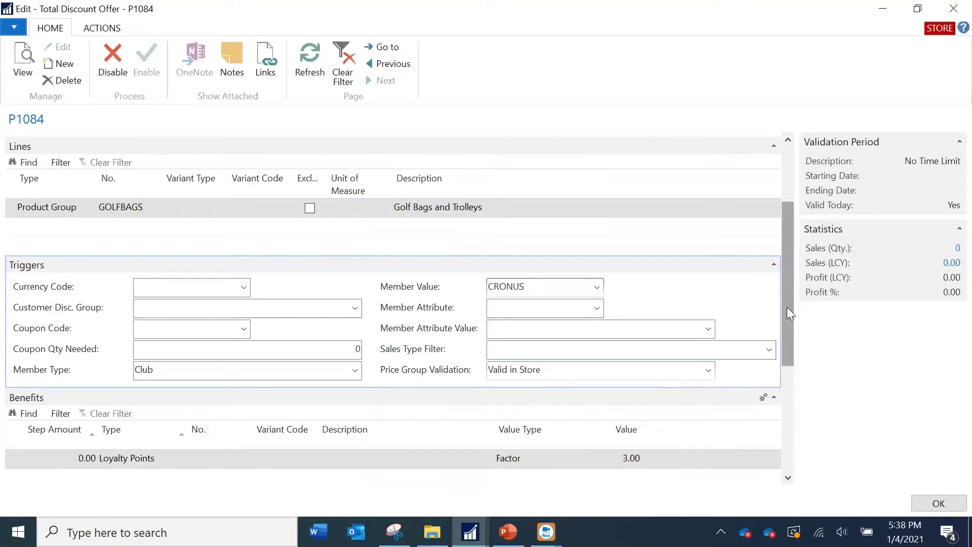
scroll(786, 345, "down", 2)
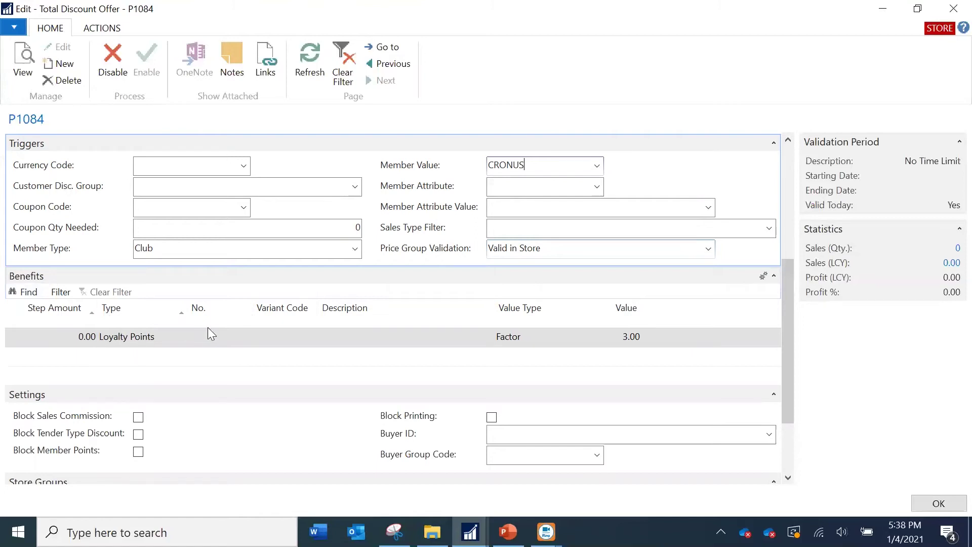
left_click(180, 338)
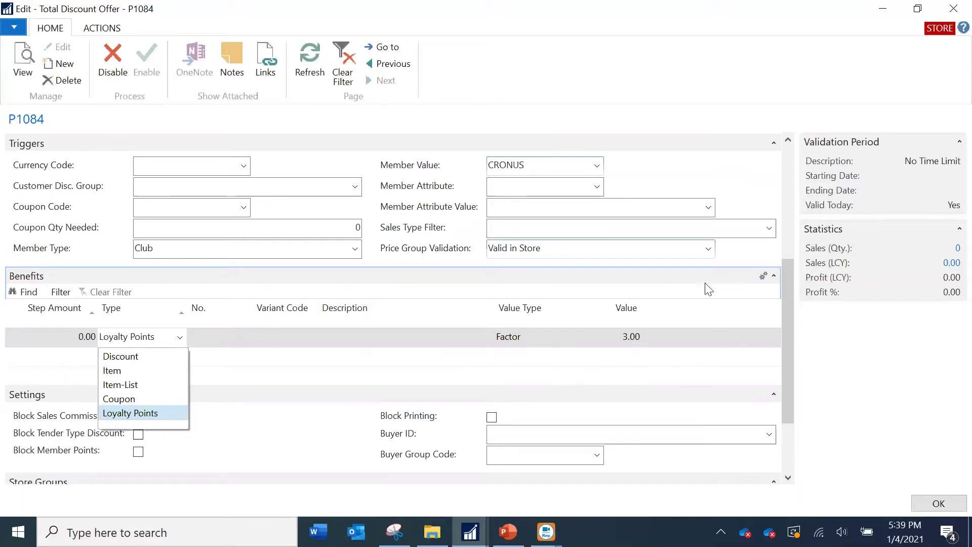
left_click(165, 340)
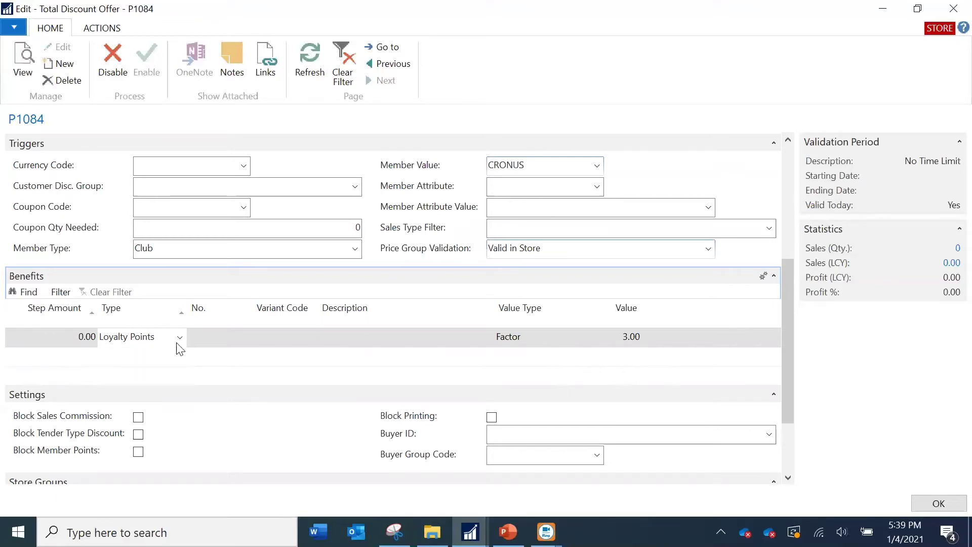
left_click(505, 336)
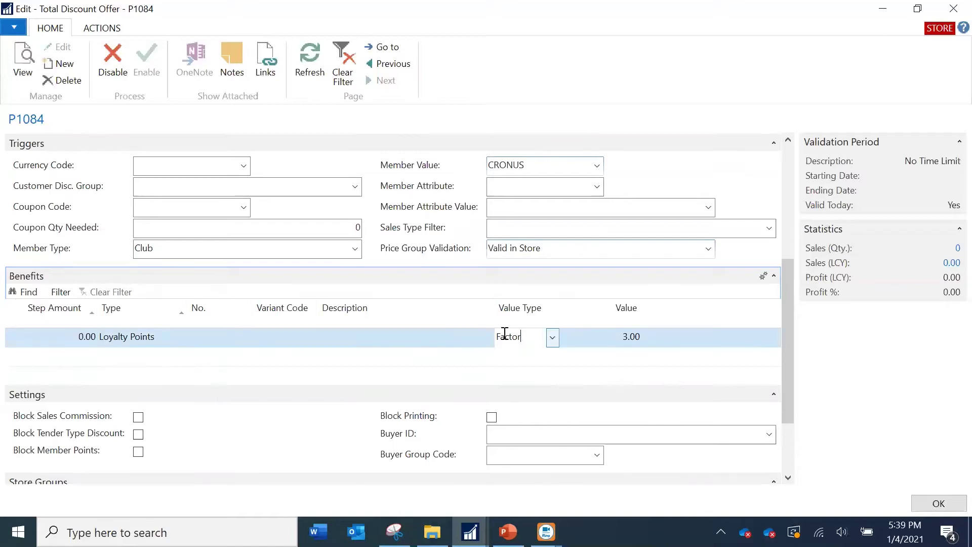
left_click(553, 340)
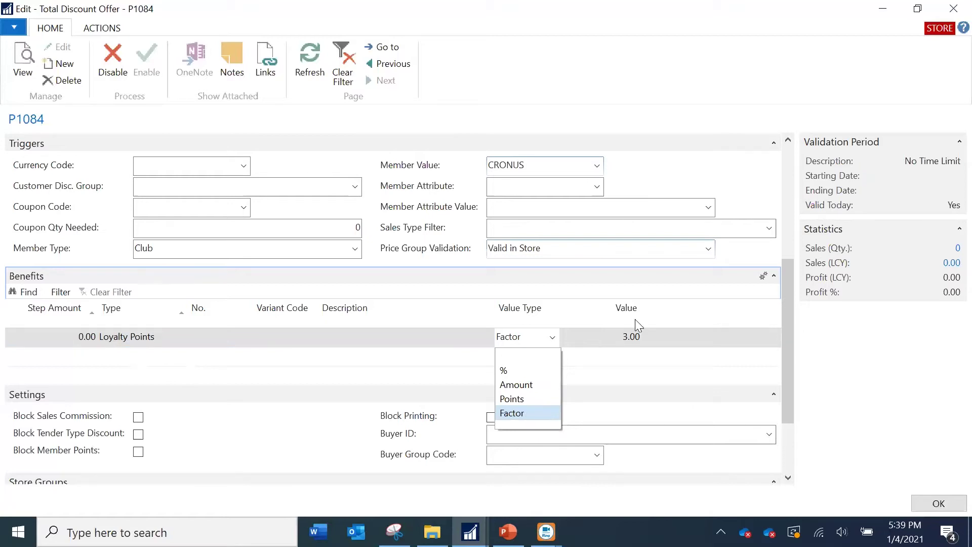
left_click(511, 413)
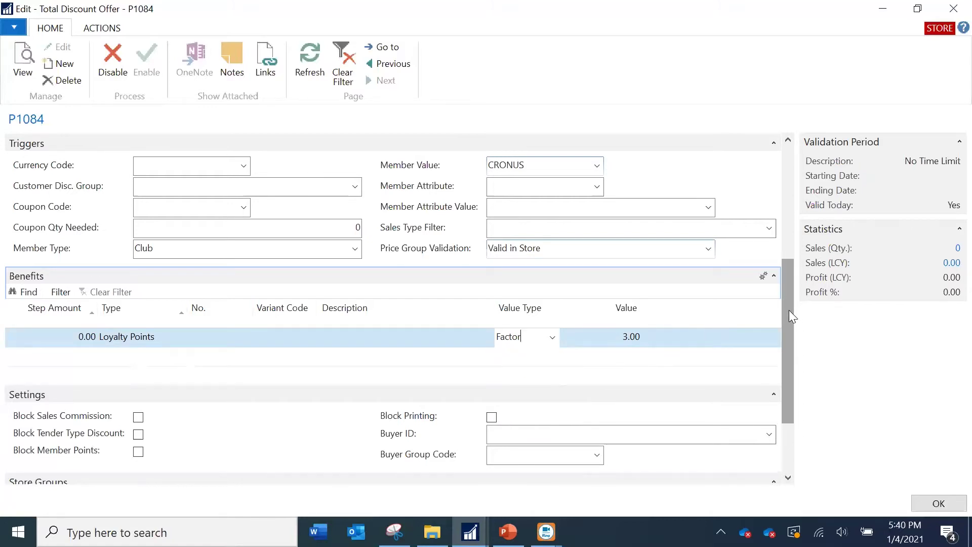
left_click_drag(792, 317, 785, 400)
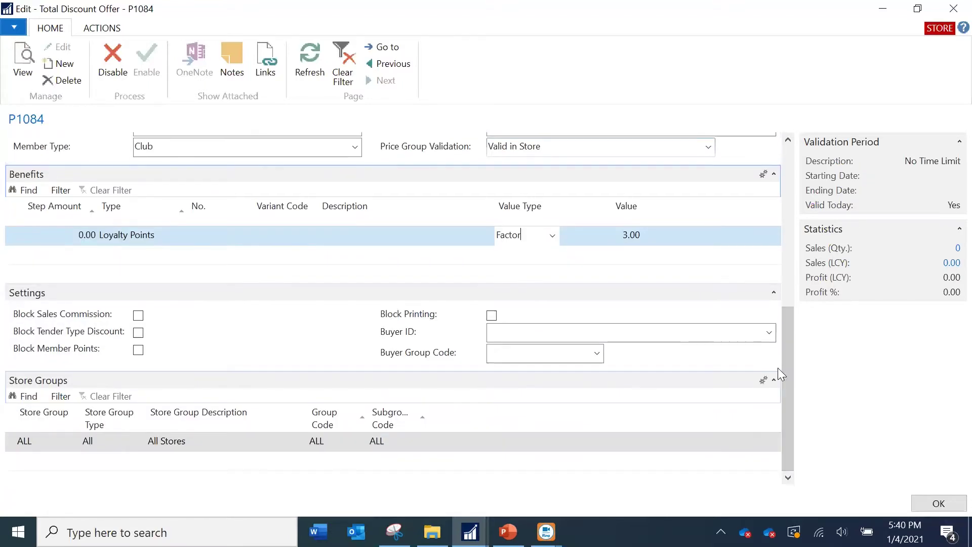
left_click(788, 187)
left_click_drag(788, 187, 782, 274)
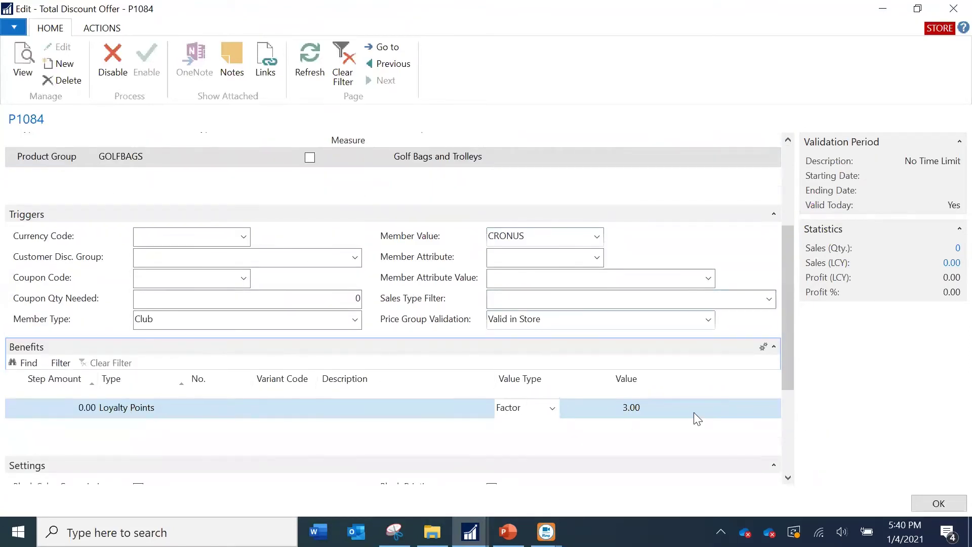
mouse_move(469, 532)
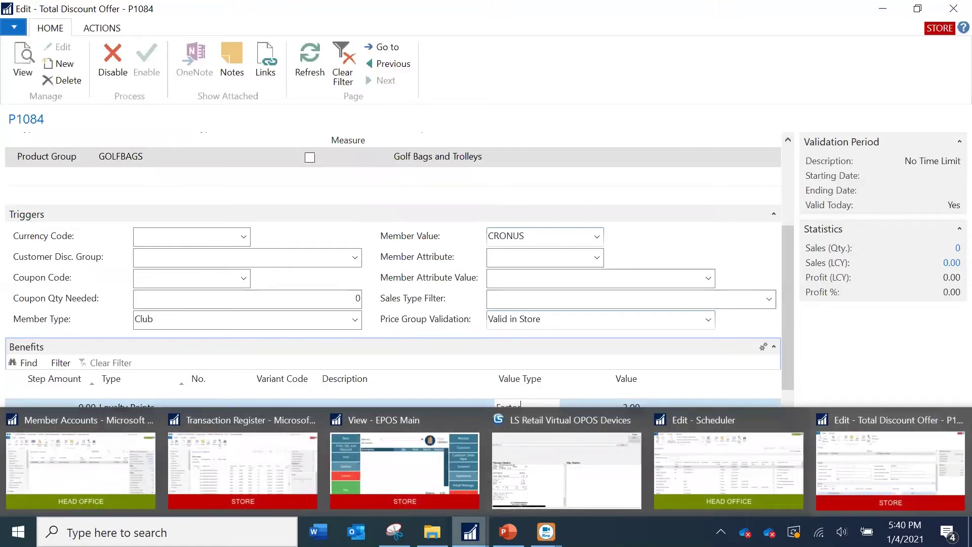
Confirm the member account shows 0 issued award points, then bring EPOS Main forward
left_click(93, 451)
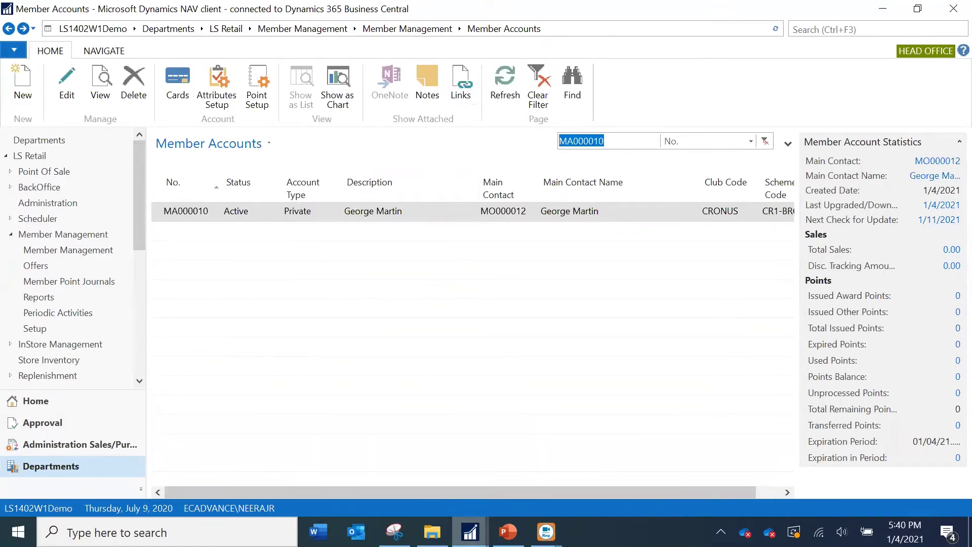
mouse_move(470, 531)
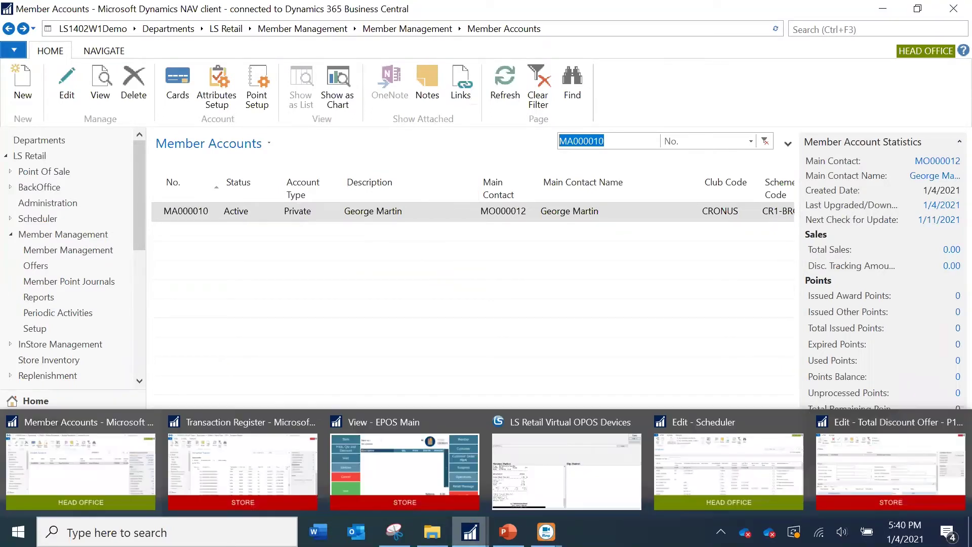
left_click(408, 503)
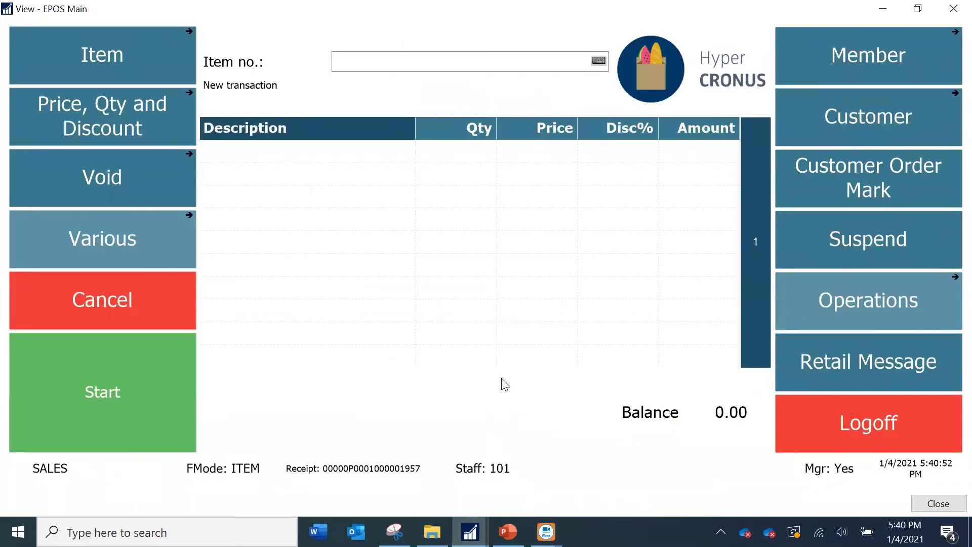
Add item 54500 (Stand Bag) to the sale and attach the member by card number
type("54500")
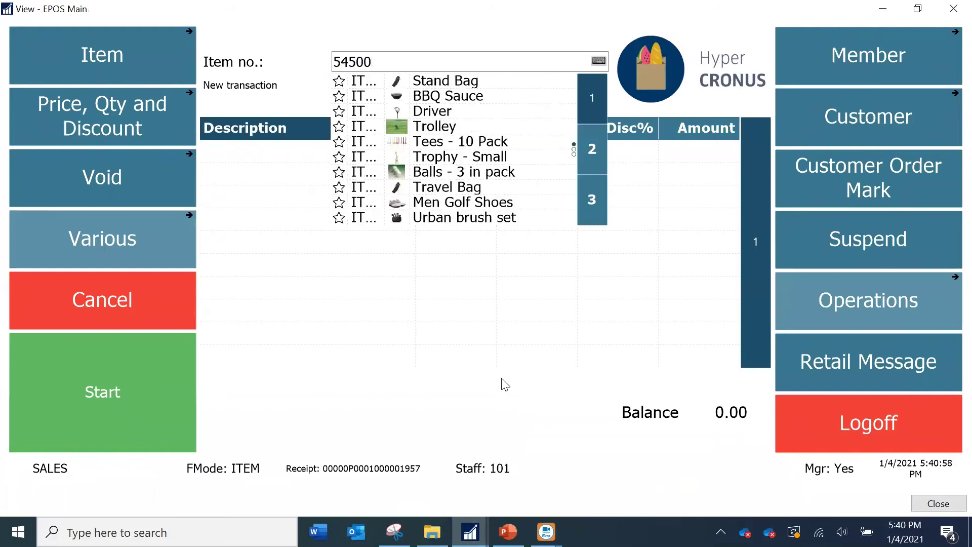
key("Return")
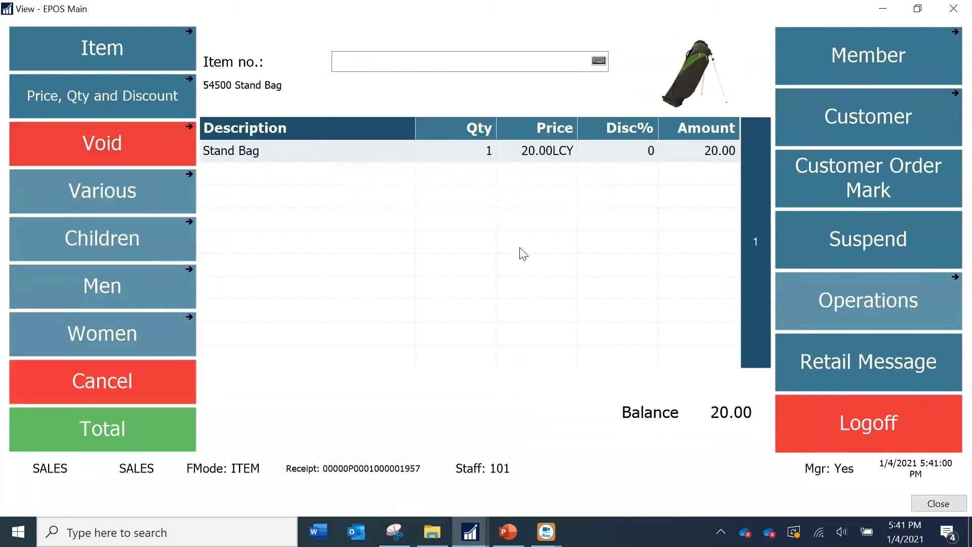
left_click(884, 55)
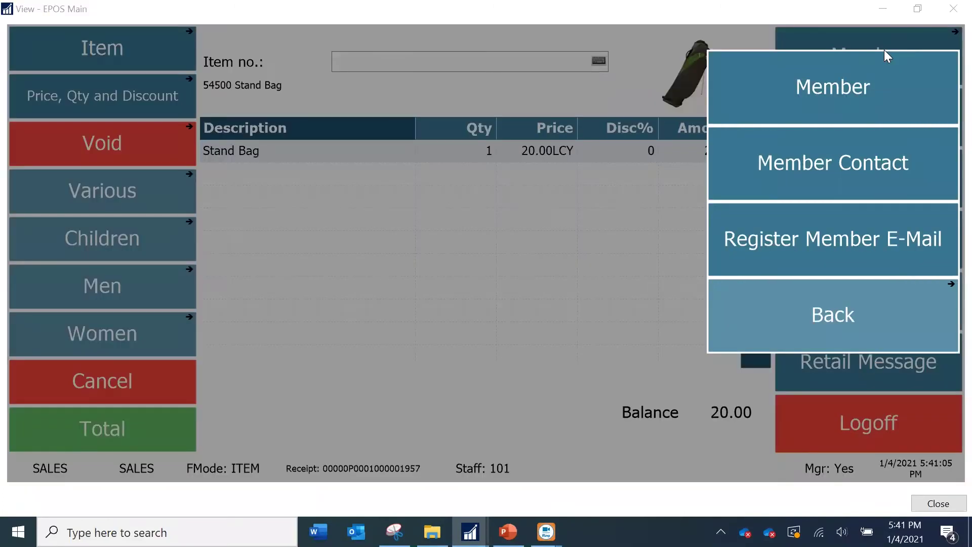
left_click(871, 110)
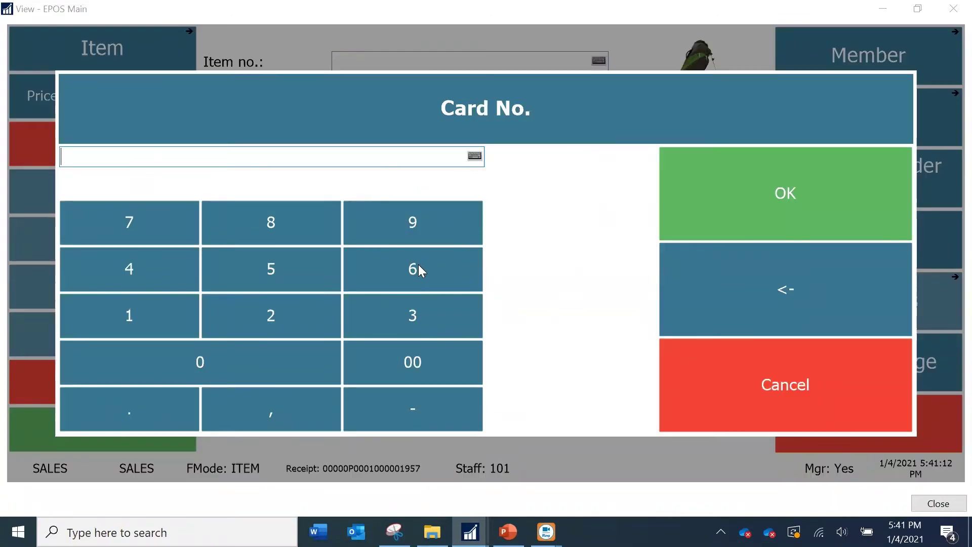
type("10024")
key("Return")
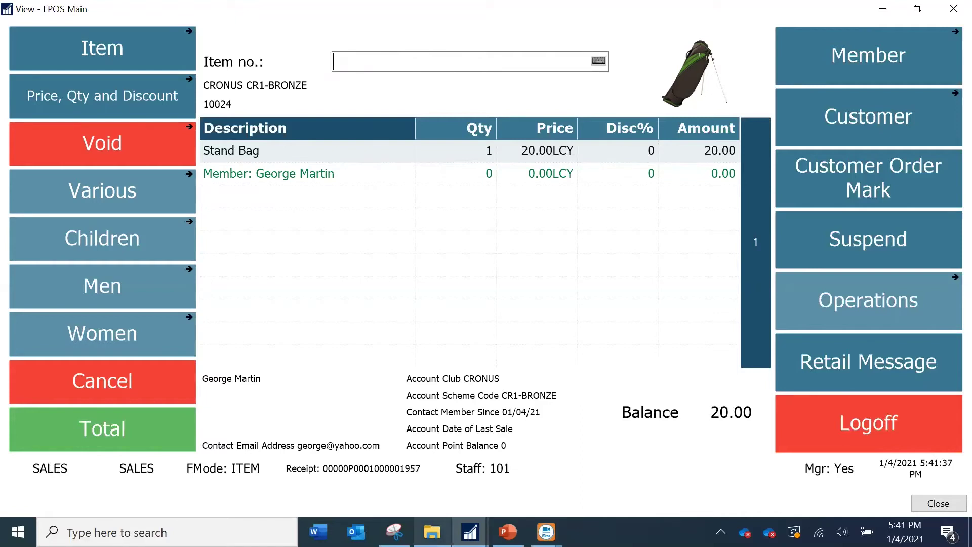
In the WSC log folder, select the GetMemberInfoForPos _1.xml request file
mouse_move(432, 531)
left_click(435, 482)
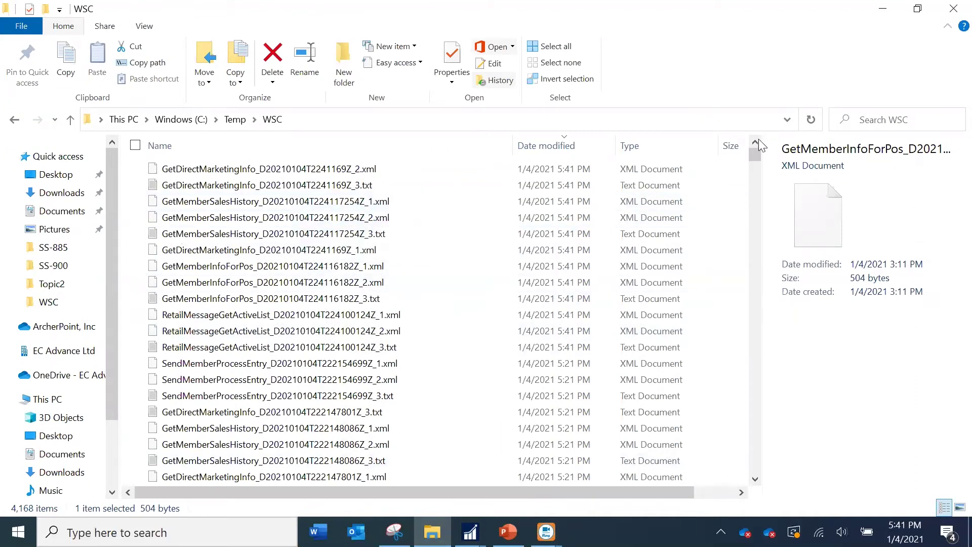
left_click(286, 235)
left_click(286, 186)
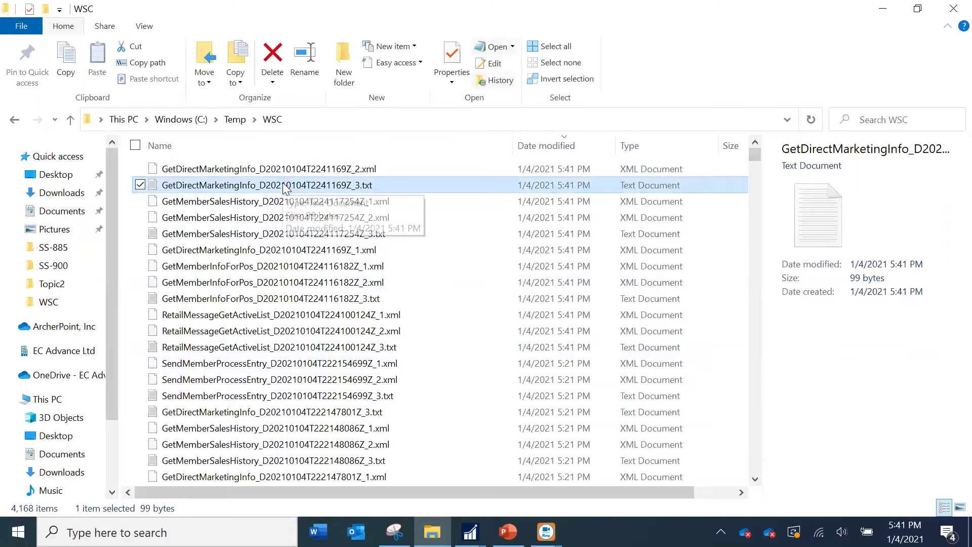
key("Up")
key("Down")
key("Down")
key("Down")
key("Down")
key("Down")
key("Down")
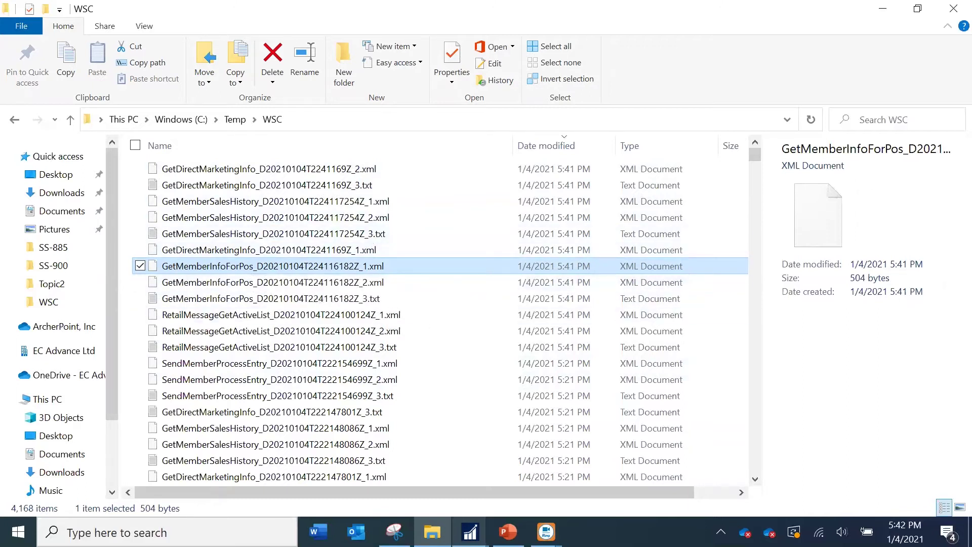
Open GetMemberInfoForPos _1.xml with Internet Explorer
mouse_move(470, 531)
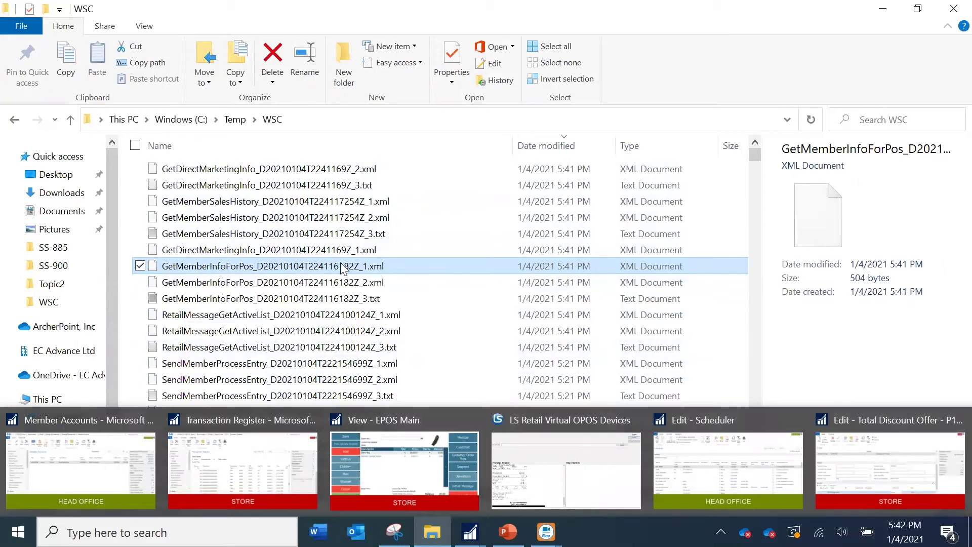
right_click(289, 273)
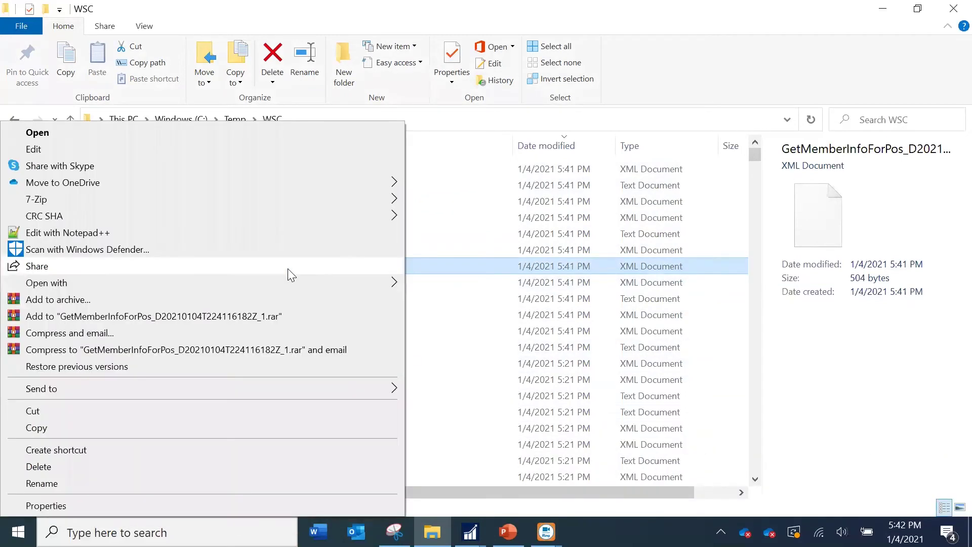
left_click(461, 270)
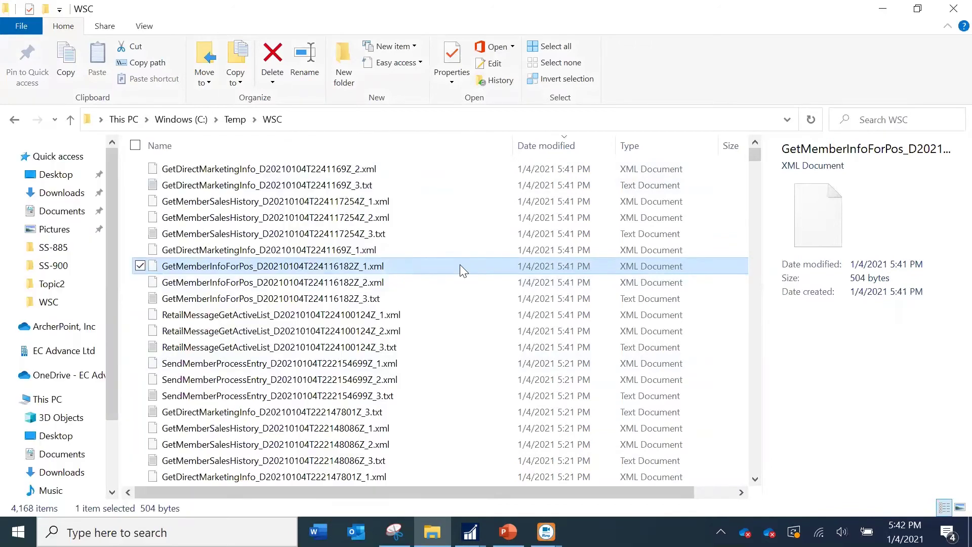
right_click(460, 264)
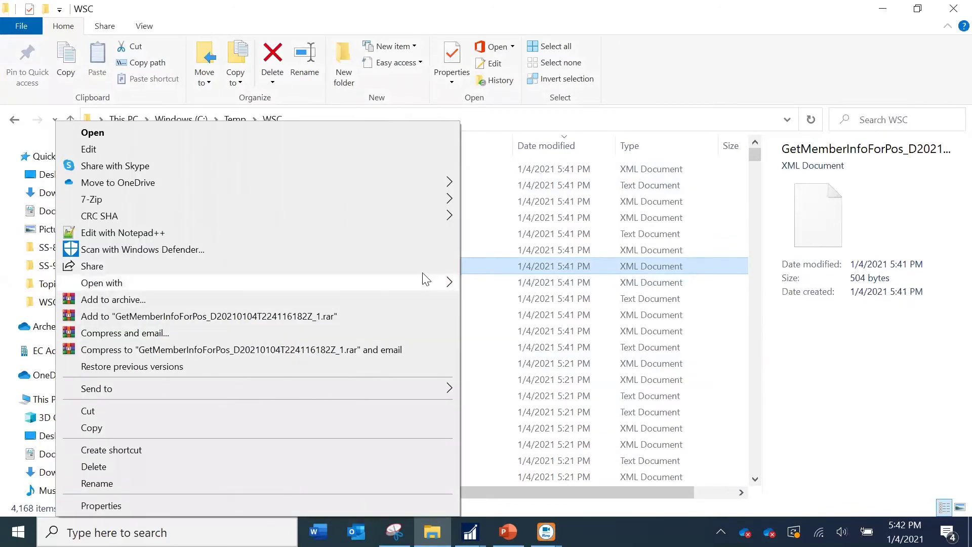
mouse_move(420, 283)
left_click(483, 283)
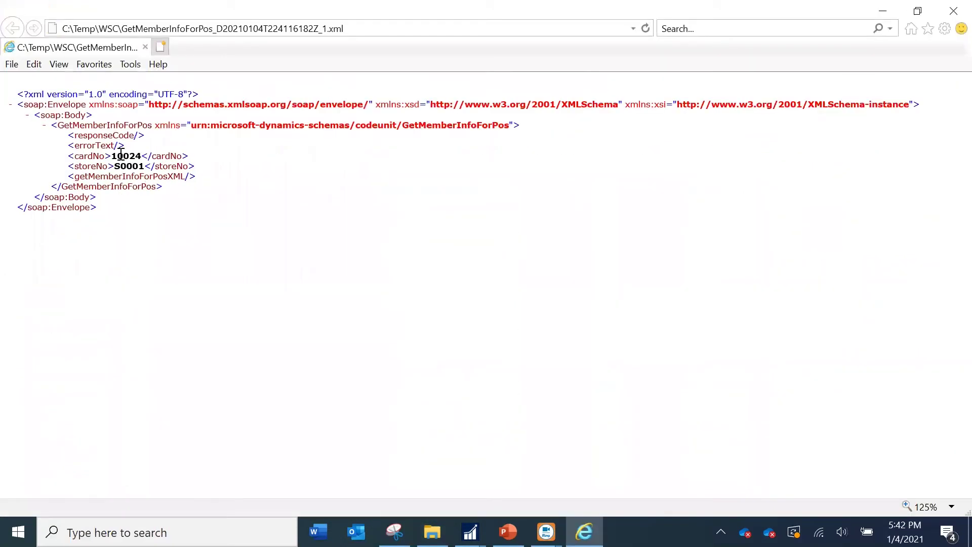
Review the member card number in the GetMemberInfoForPos request XML
left_click_drag(113, 155, 139, 155)
left_click(138, 173)
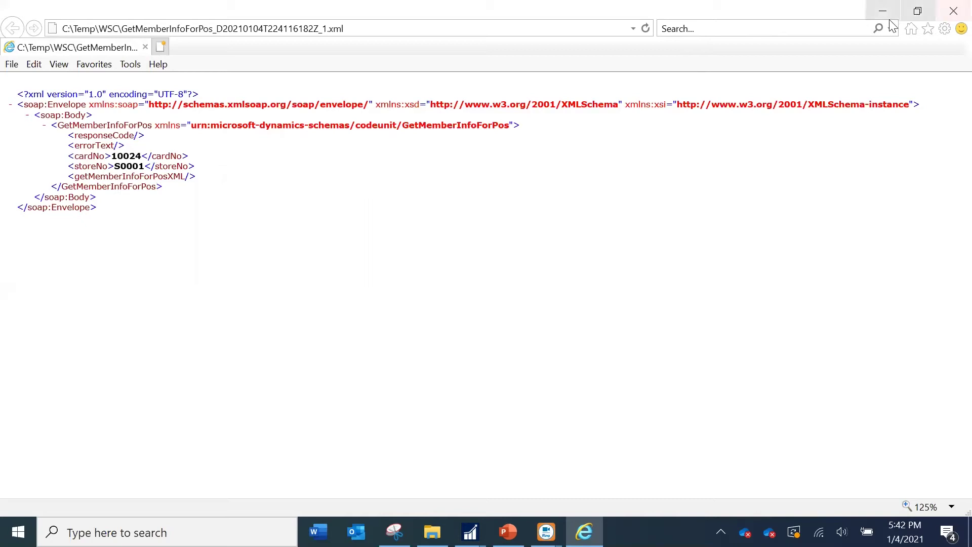
key("ctrl+e")
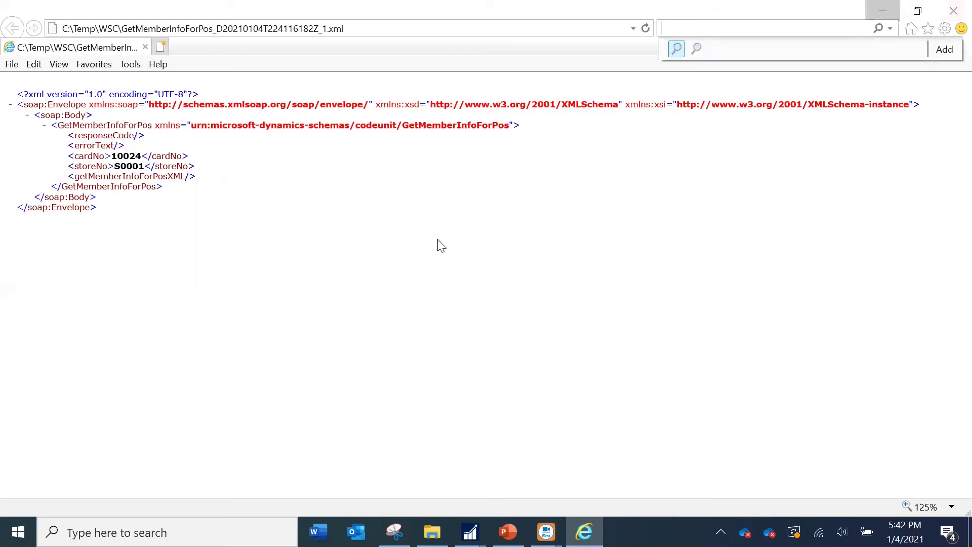
Open the GetMemberInfoForPos _2.xml response file in Internet Explorer
key("alt+Tab")
right_click(221, 287)
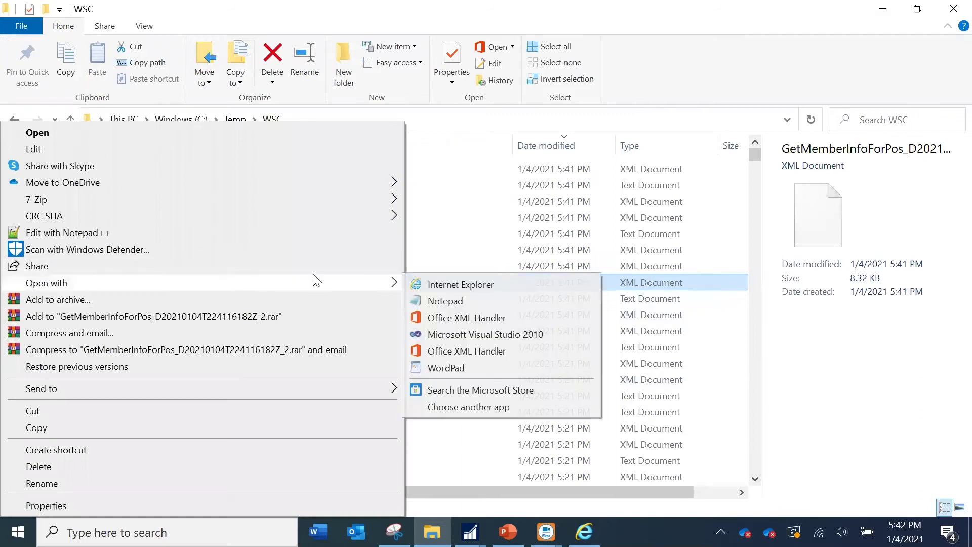
mouse_move(393, 284)
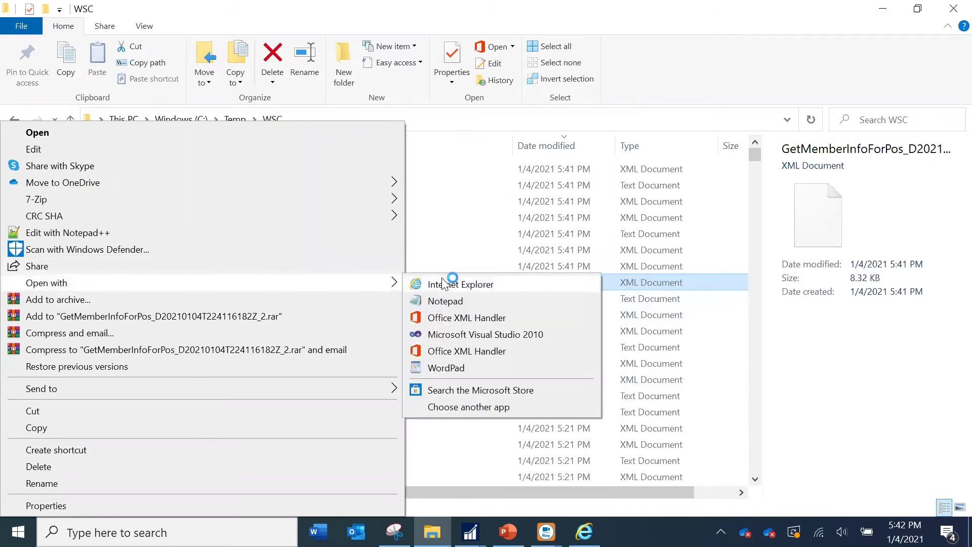
left_click(434, 284)
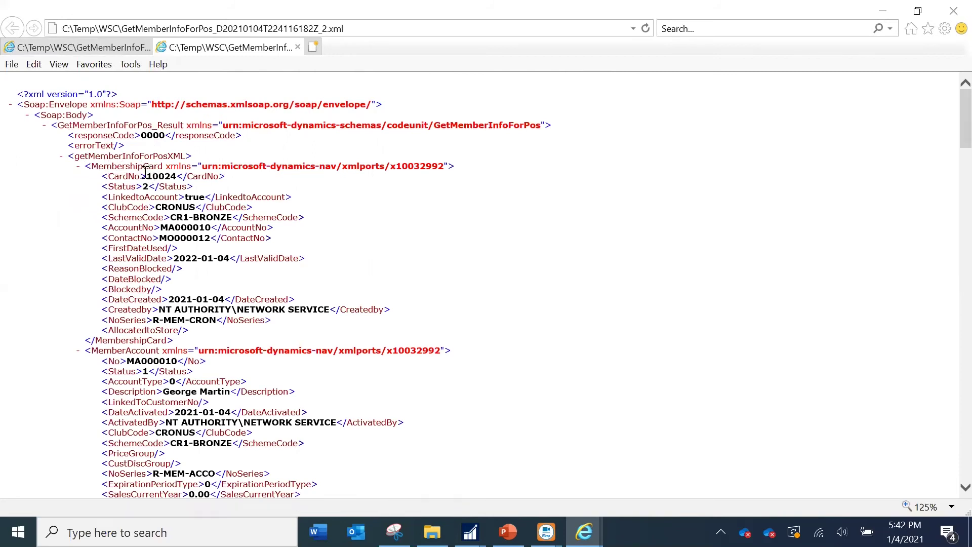
Review the response: status 0000 and the account's TotalRemainingPoints of 0
left_click_drag(153, 180, 158, 197)
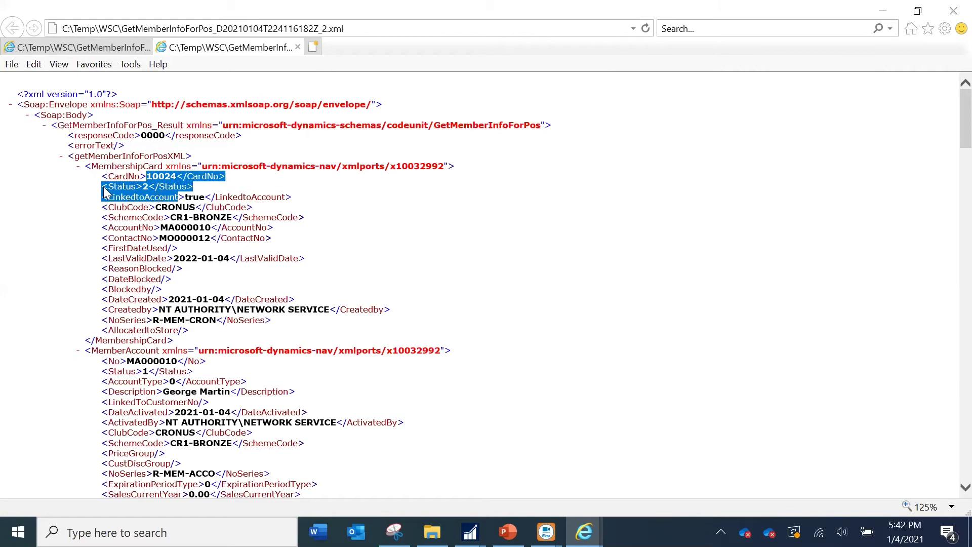
scroll(151, 314, "down", 3)
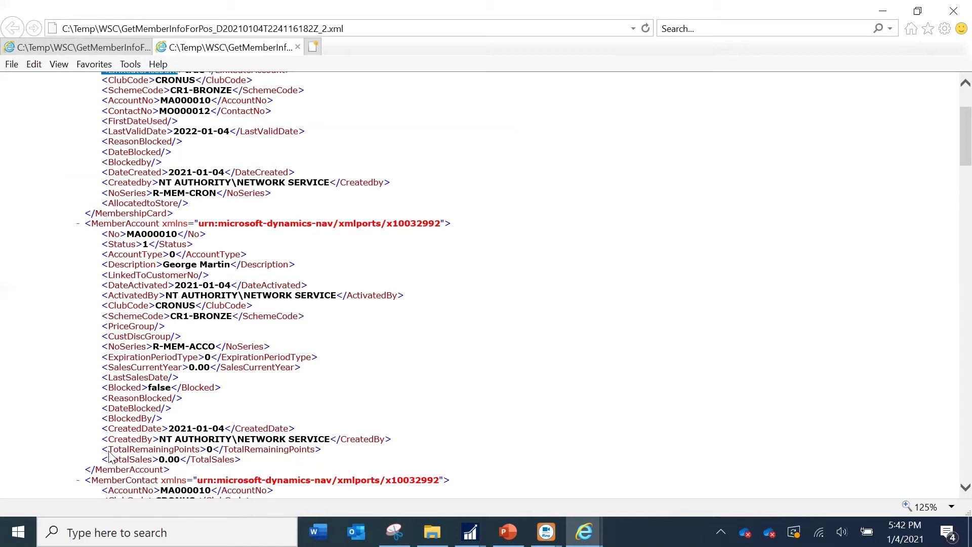
left_click_drag(108, 451, 330, 470)
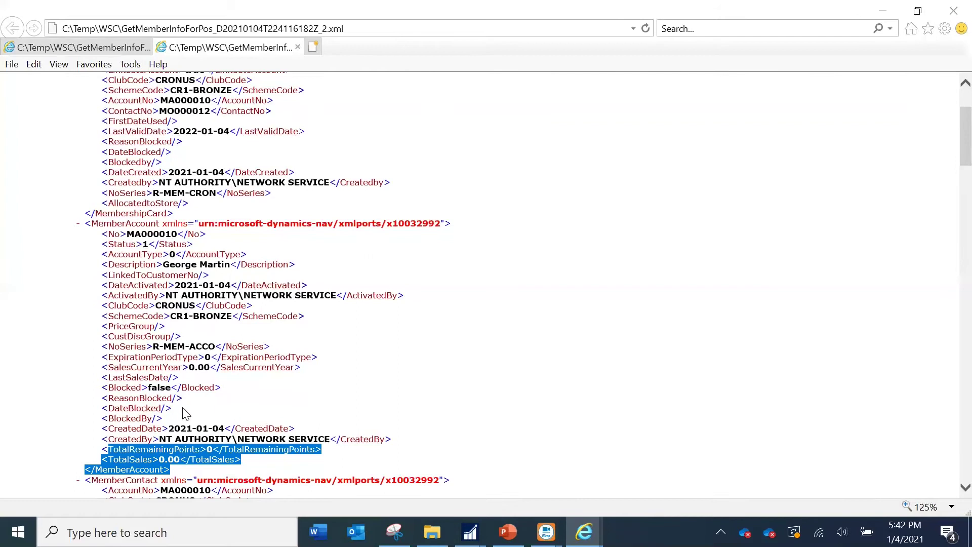
scroll(185, 414, "down", 3)
scroll(193, 400, "down", 3)
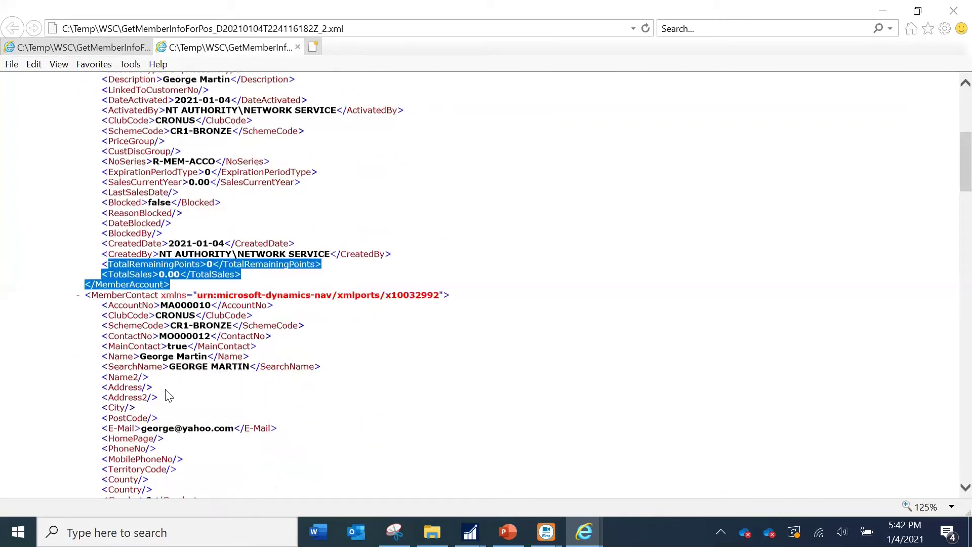
scroll(167, 392, "down", 7)
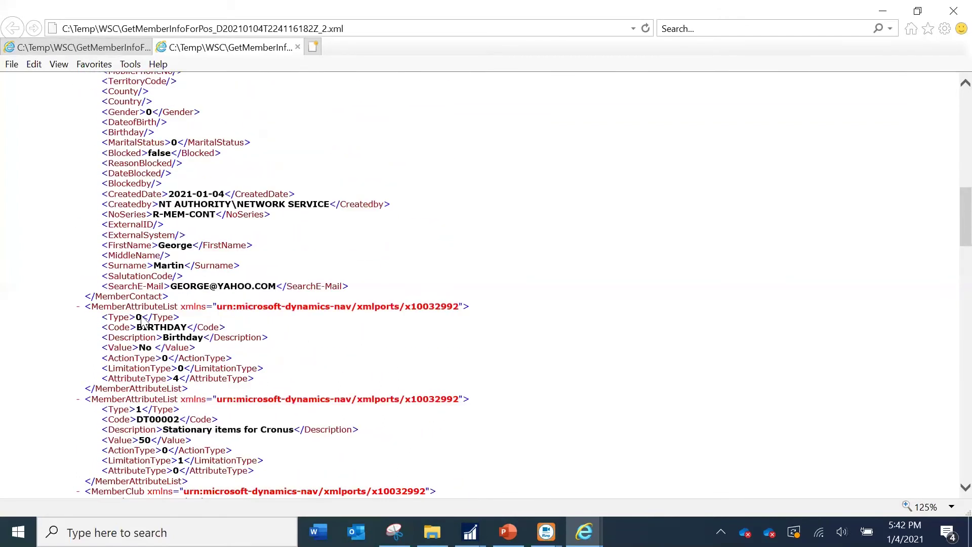
scroll(135, 387, "down", 3)
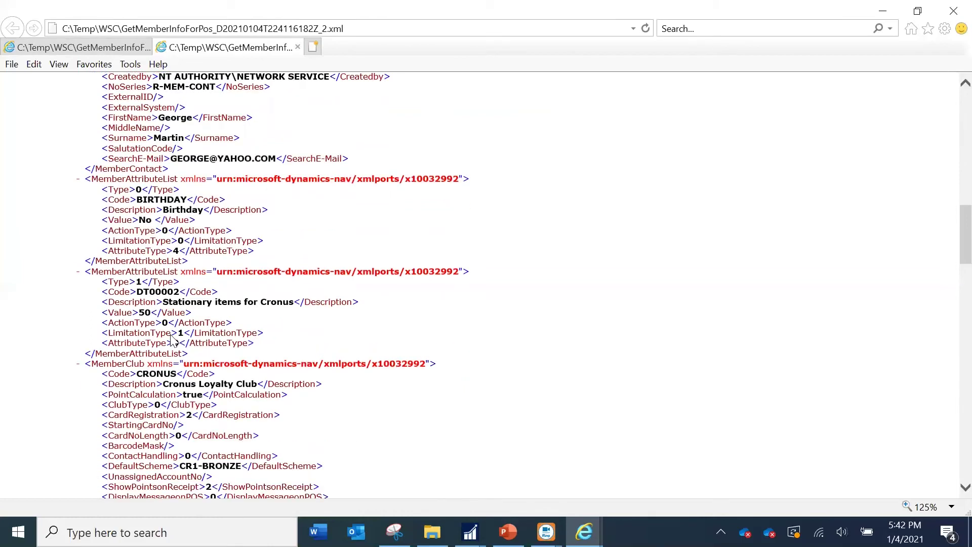
scroll(577, 328, "up", 20)
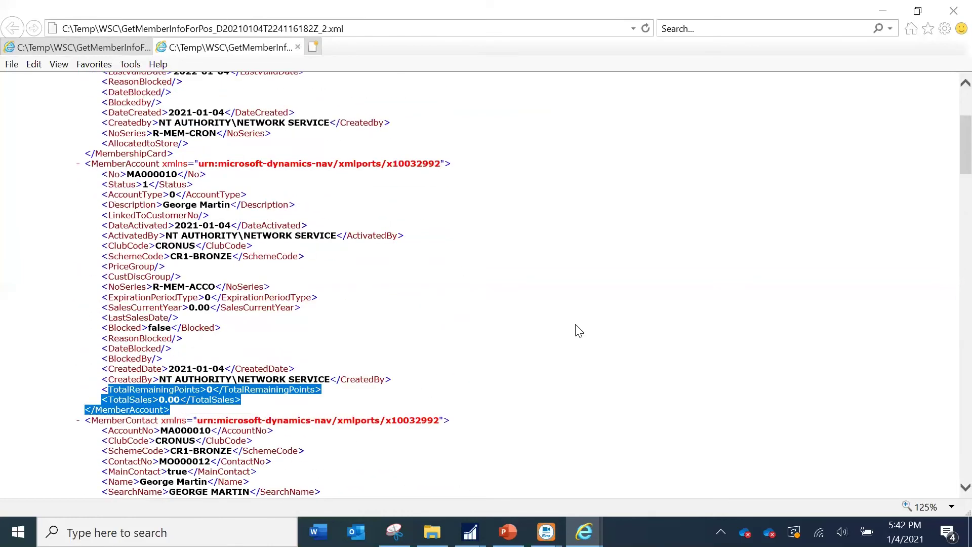
Minimize the browser and return to the EPOS Main sales screen
left_click(883, 11)
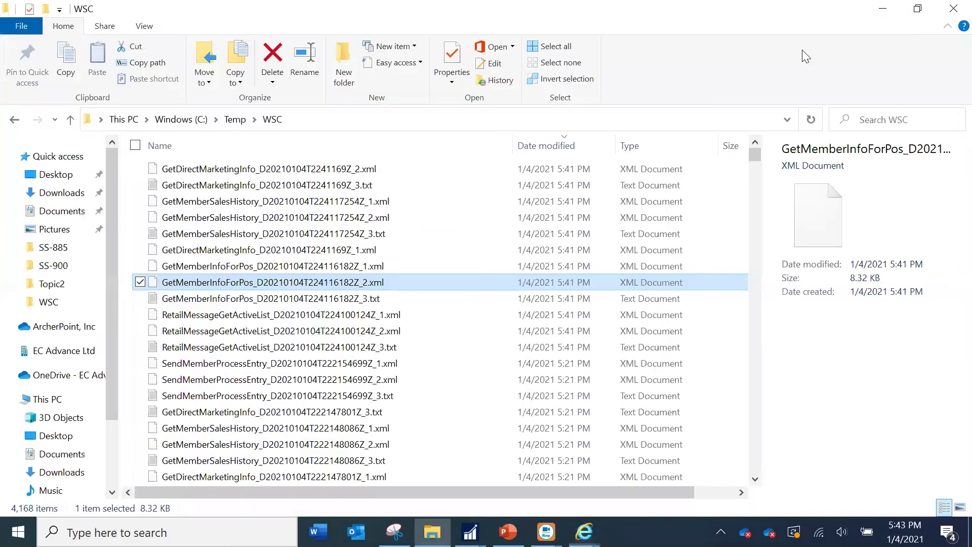
left_click(470, 532)
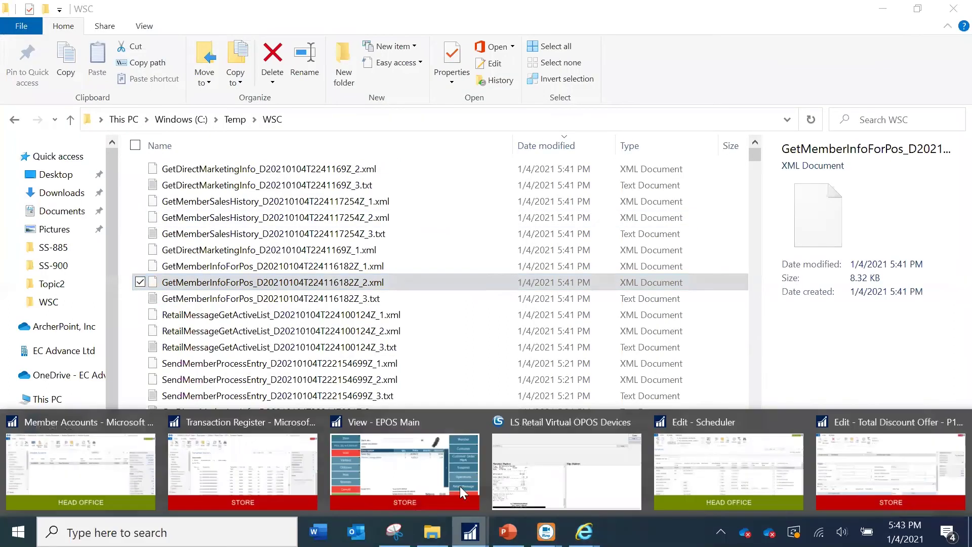
left_click(414, 447)
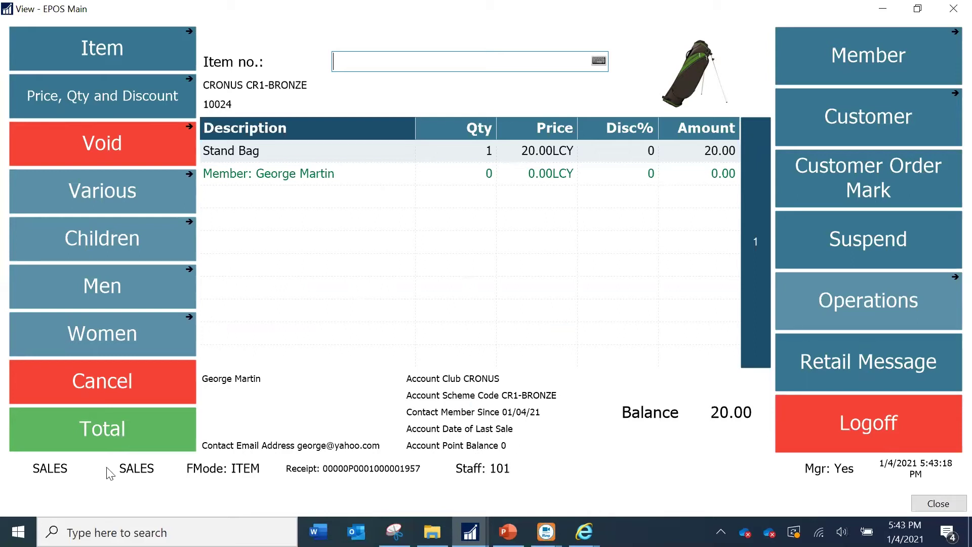
Pay the Stand Bag sale with 20.00 cash to finish the transaction
left_click(115, 435)
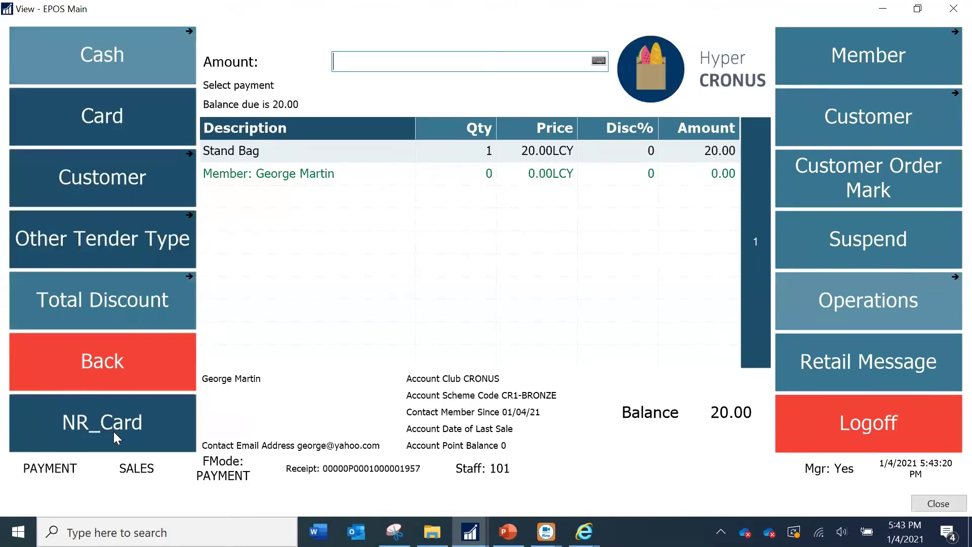
left_click(134, 54)
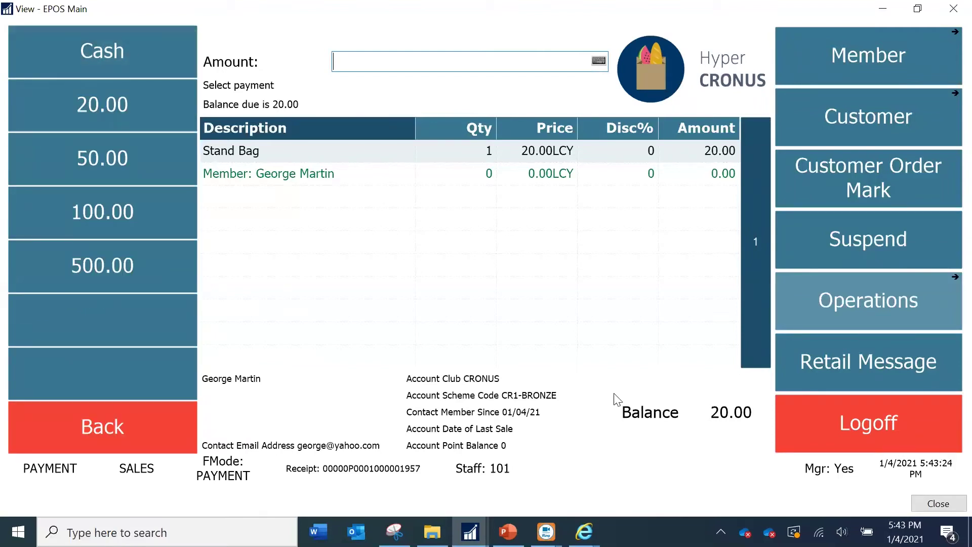
left_click(119, 59)
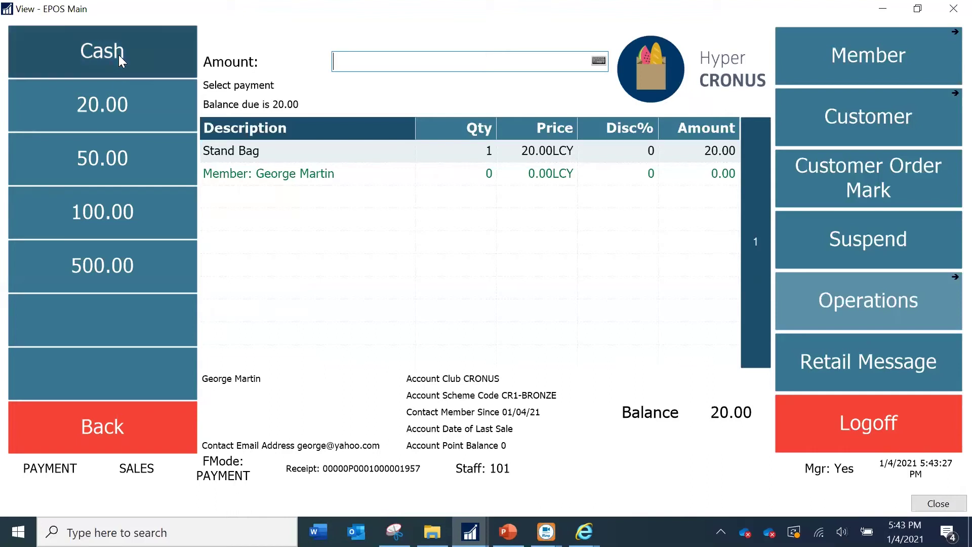
left_click(828, 205)
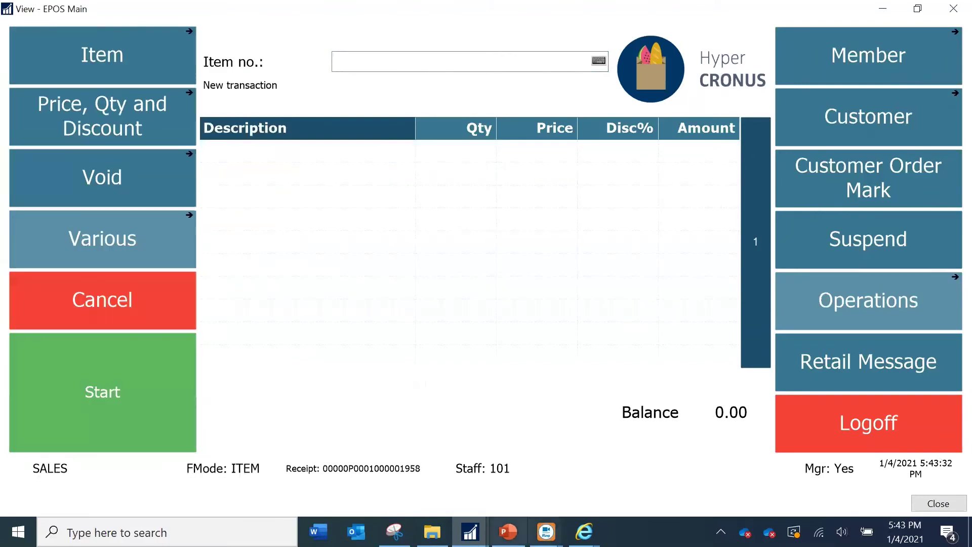
left_click(470, 531)
Read the Stand Bag receipt in Virtual OPOS Devices showing 60 issued points
left_click(545, 458)
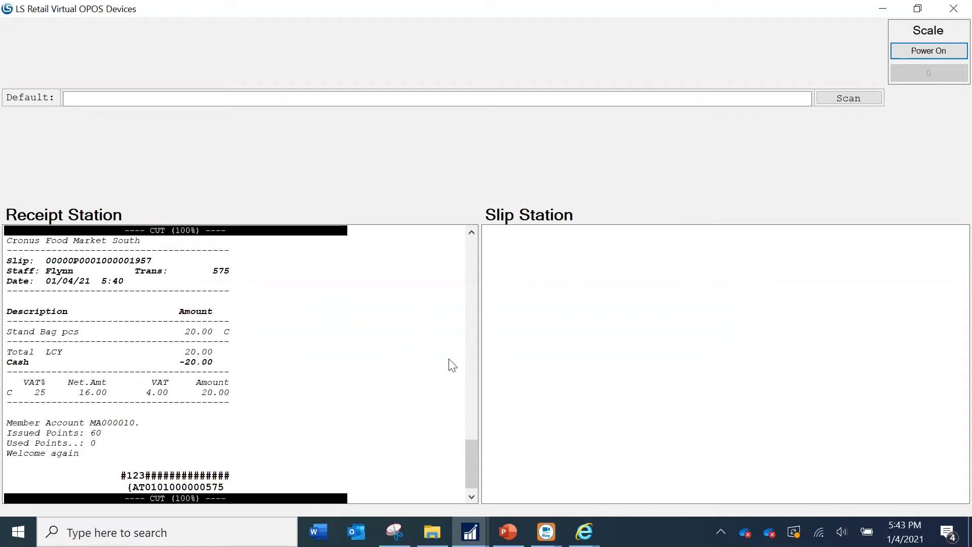
mouse_move(469, 531)
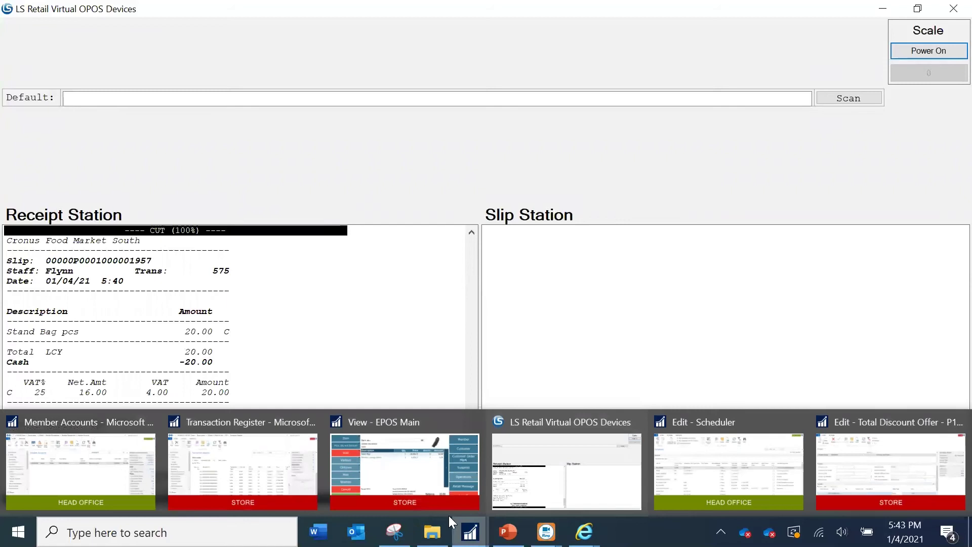
Filter the Transaction Register to today's date and select transaction 575
left_click(242, 463)
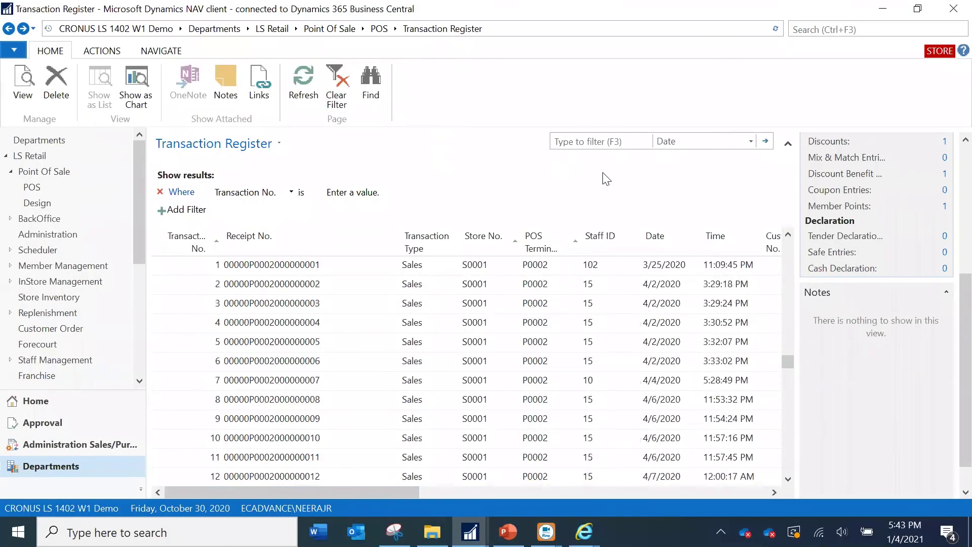
left_click(618, 142)
type("t")
key("Return")
left_click(493, 436)
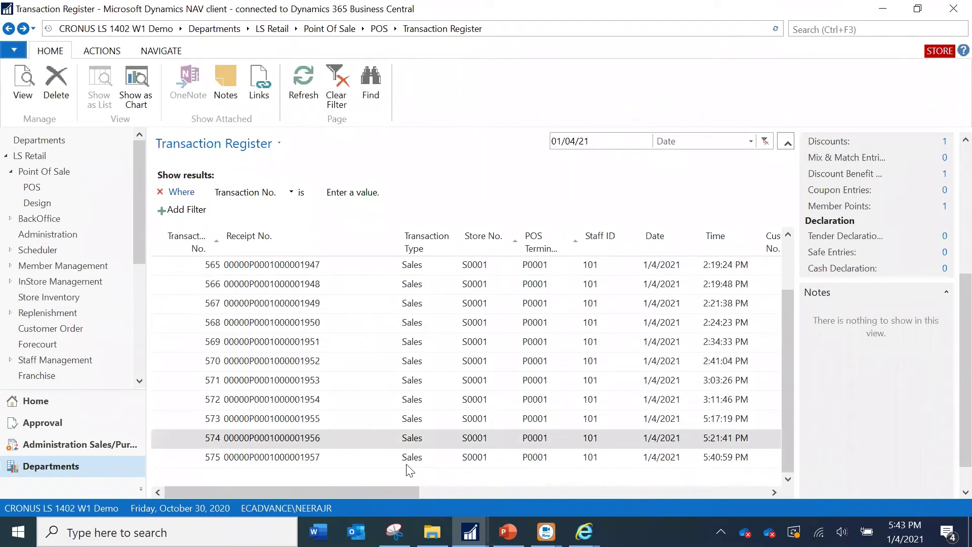
left_click(337, 458)
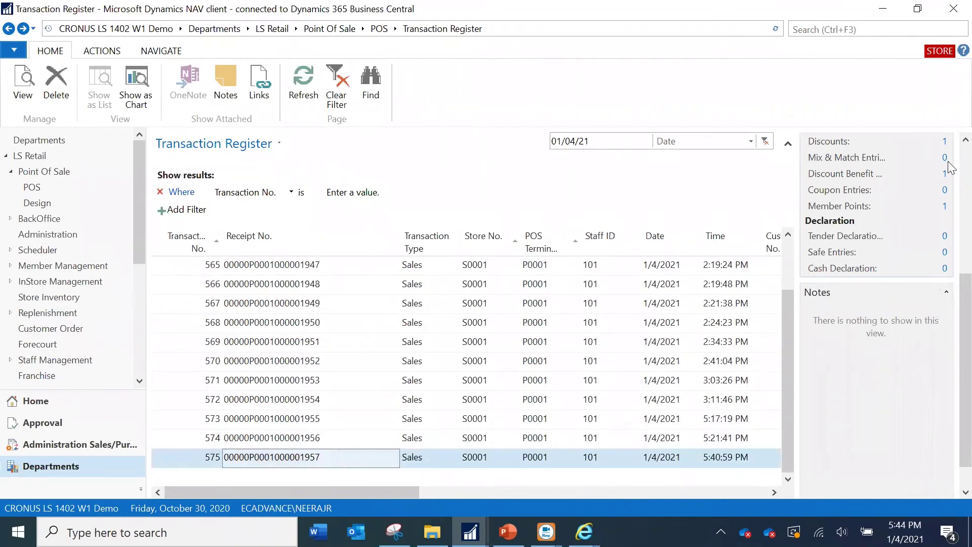
scroll(951, 185, "up", 5)
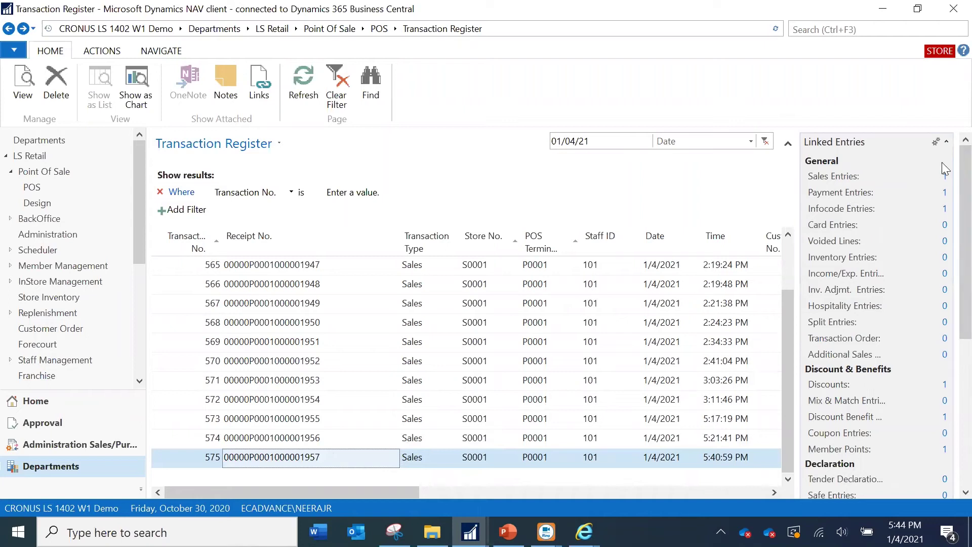
Check transaction 575's sales entries and discount benefit: offer P1084 Member Points, factor 3.00
left_click(944, 177)
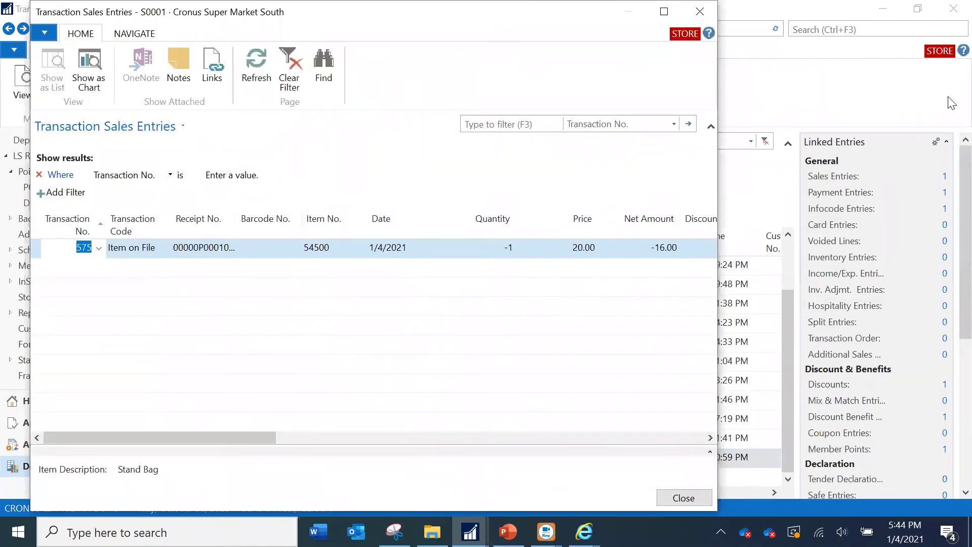
key("Escape")
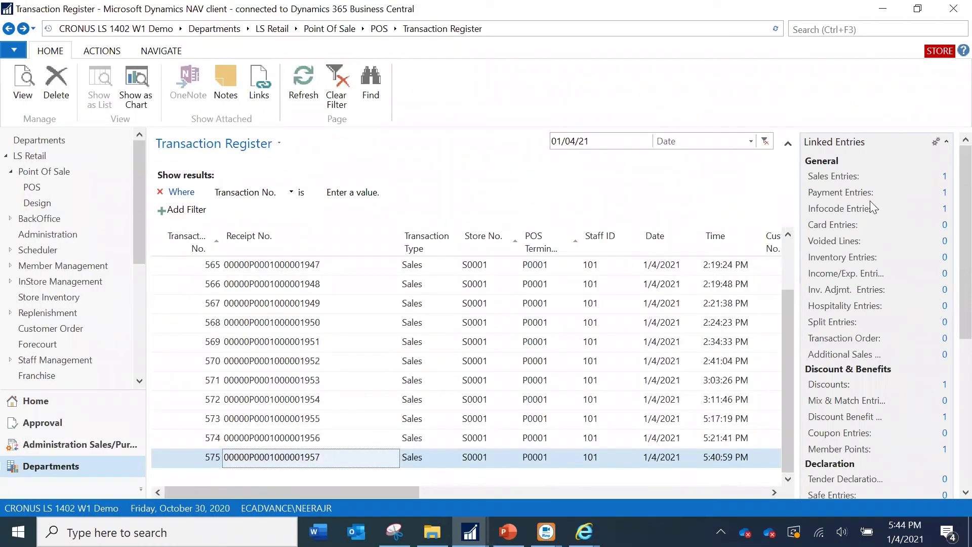
scroll(947, 233, "down", 3)
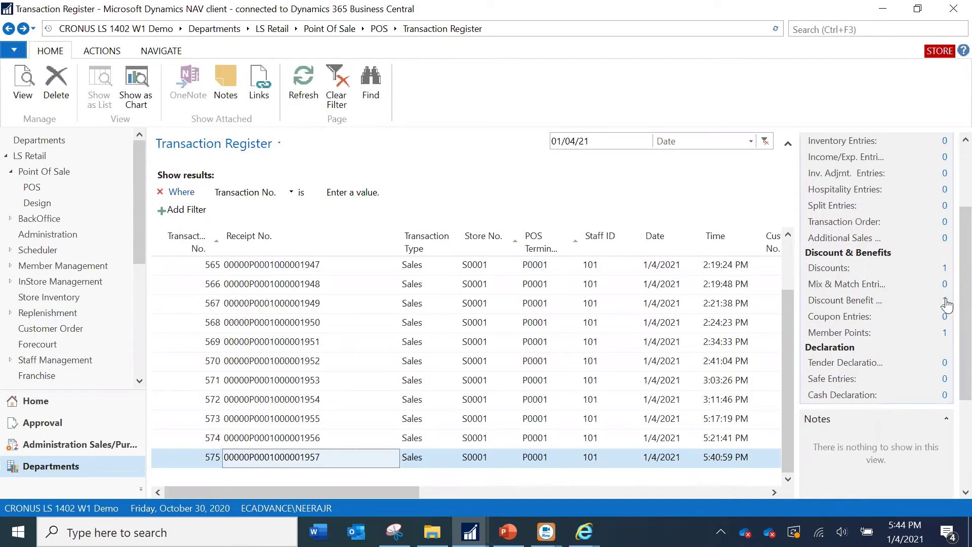
left_click(945, 300)
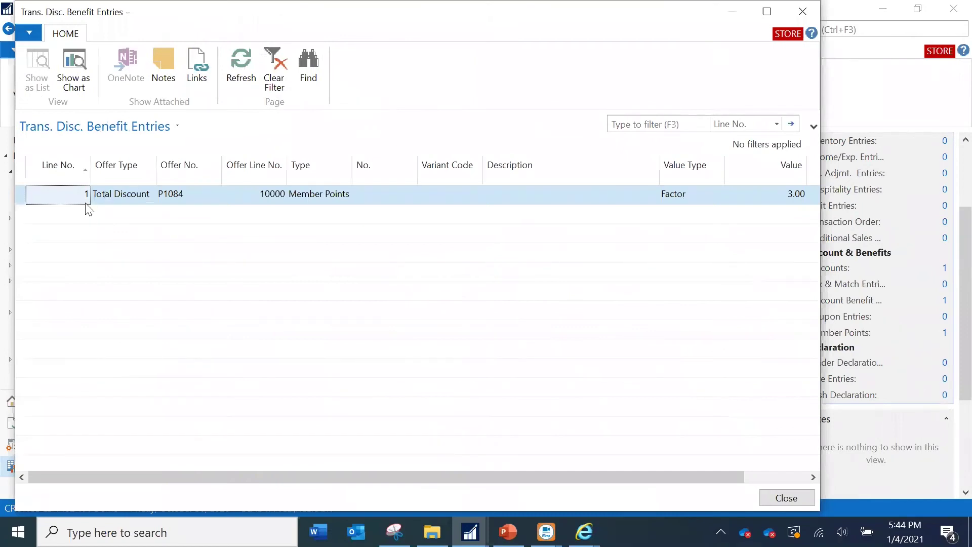
left_click(119, 194)
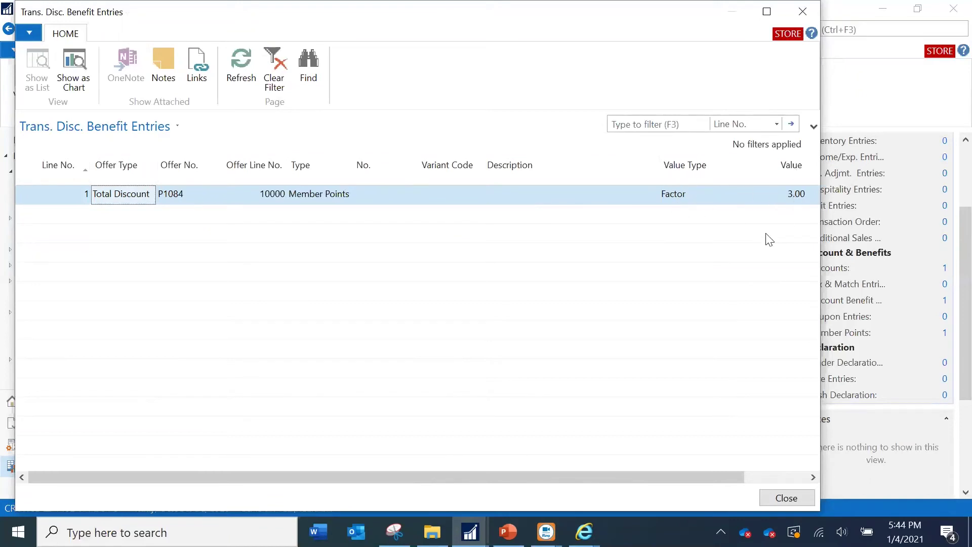
left_click(788, 500)
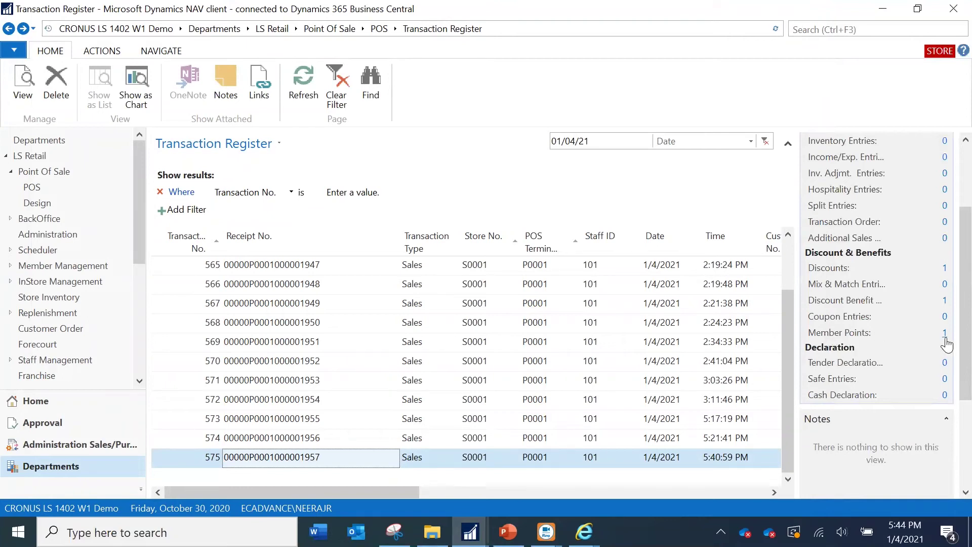
left_click(945, 334)
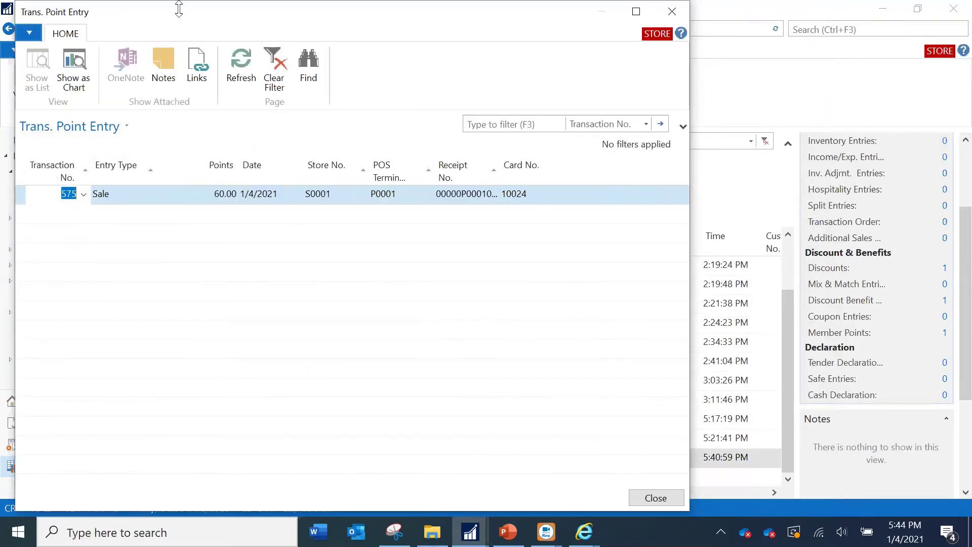
double_click(182, 16)
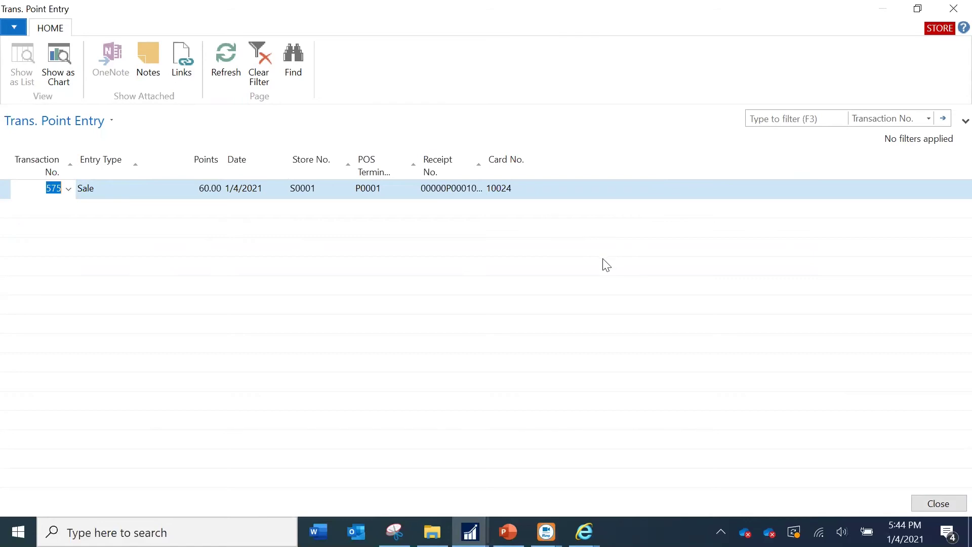
key("Escape")
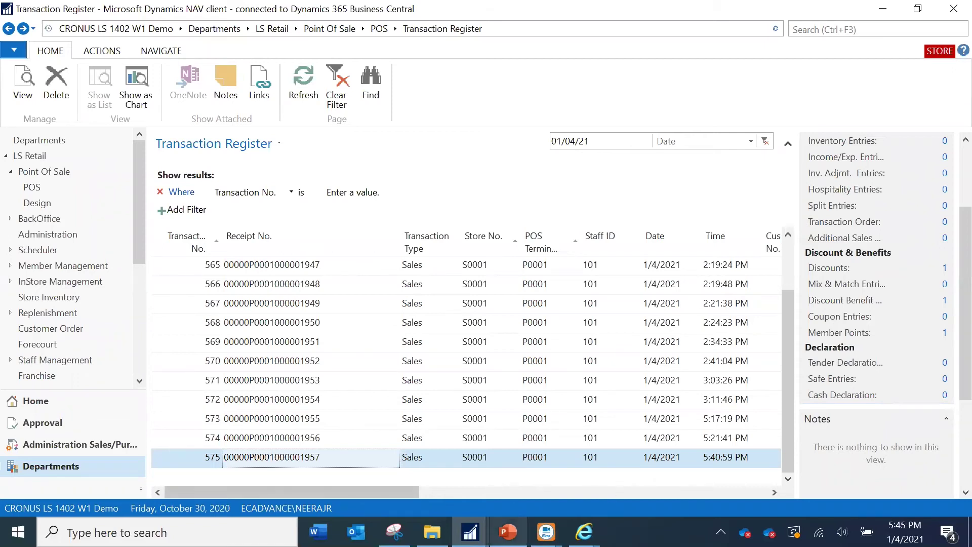
mouse_move(470, 532)
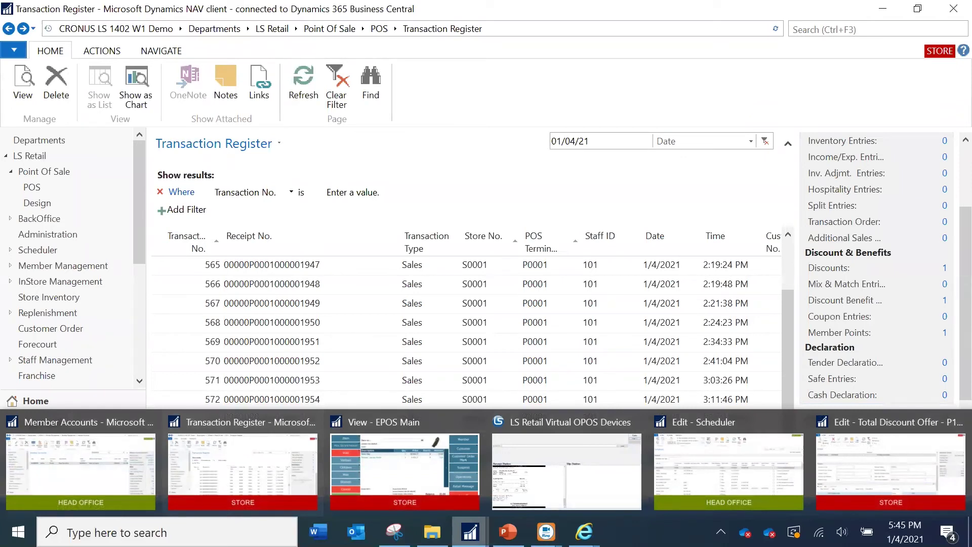
Refresh the Member Accounts statistics to show 60 unprocessed and 60 total remaining points
left_click(81, 466)
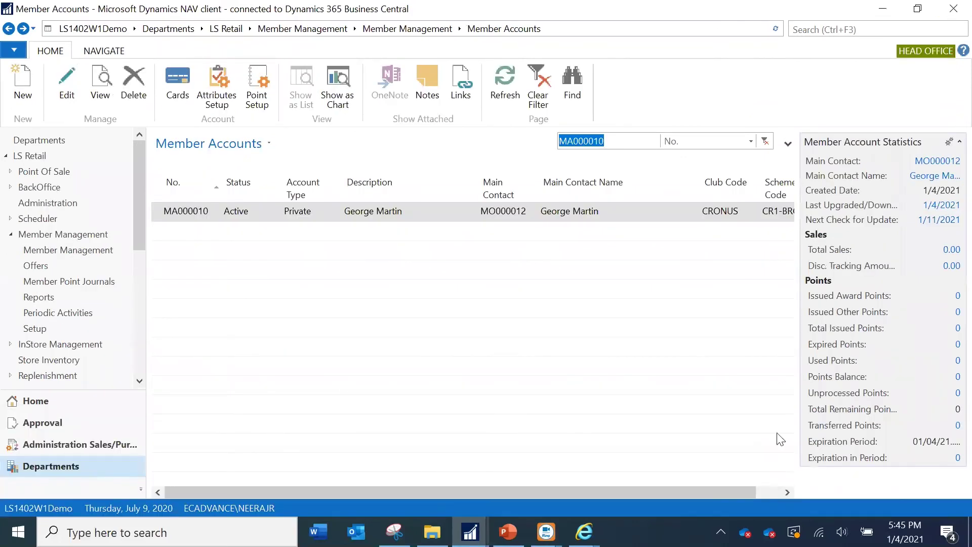
left_click(514, 88)
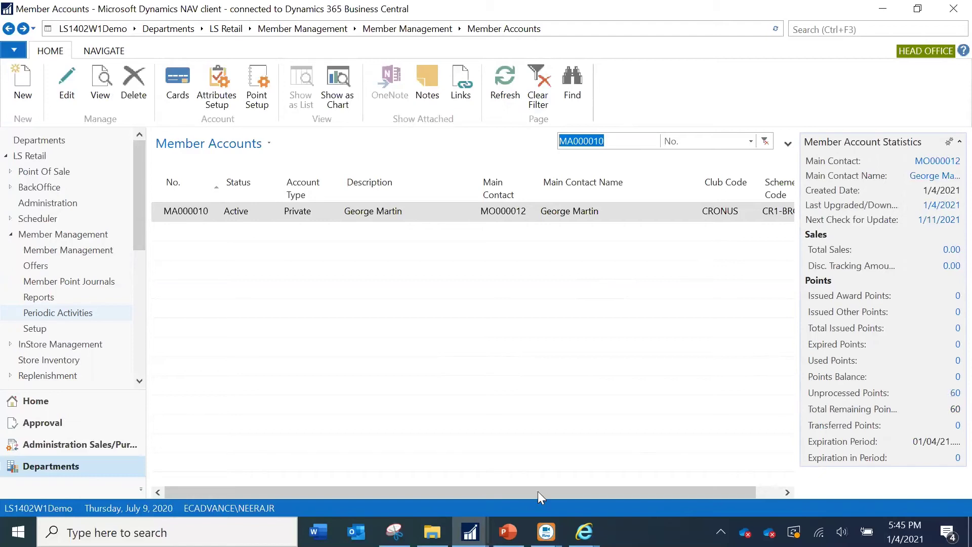
Open the newest SendMemberProcessEntry _1.xml from the WSC folder in Internet Explorer
mouse_move(432, 532)
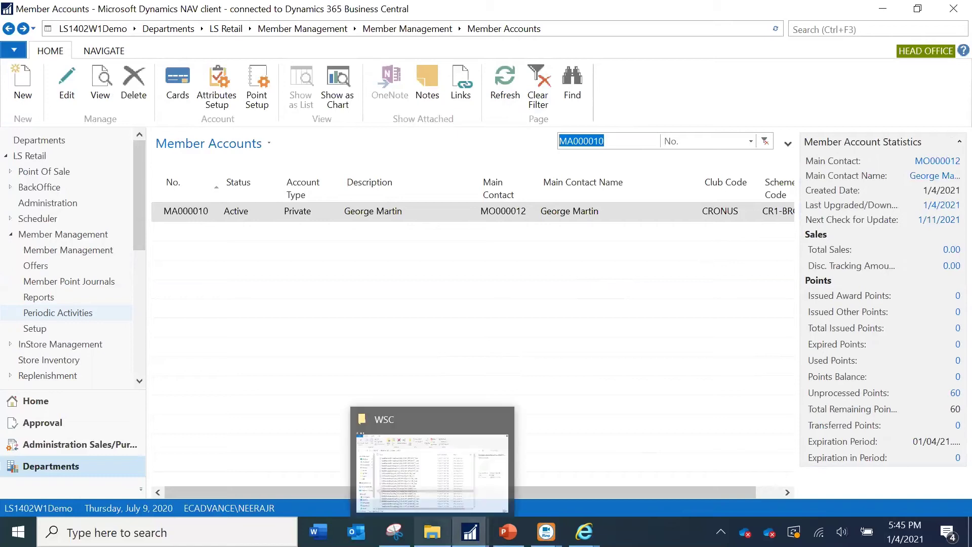
left_click(437, 458)
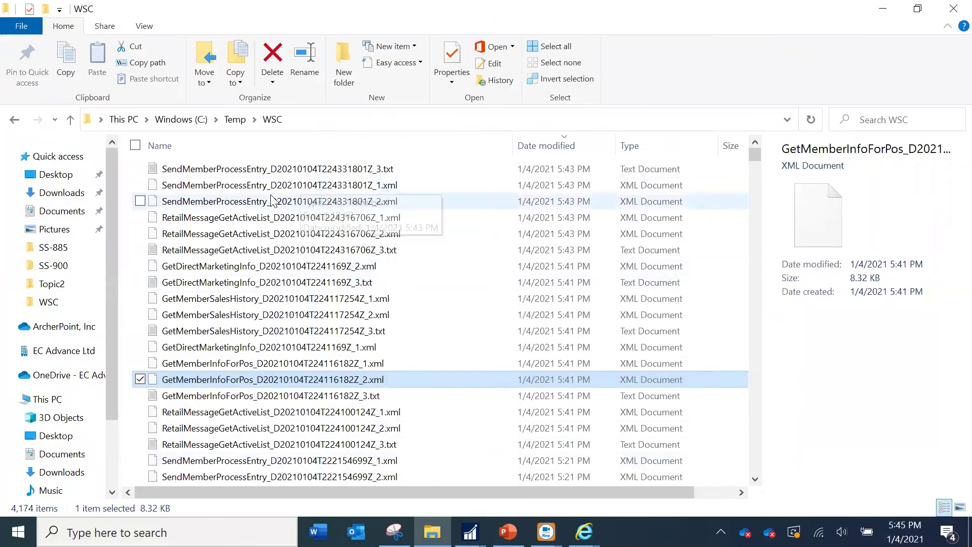
left_click(271, 172)
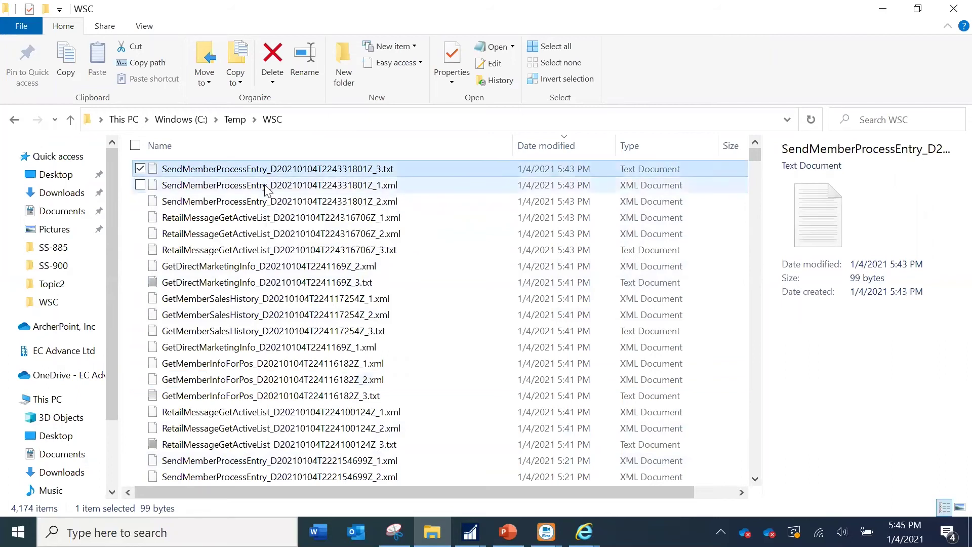
left_click(272, 188)
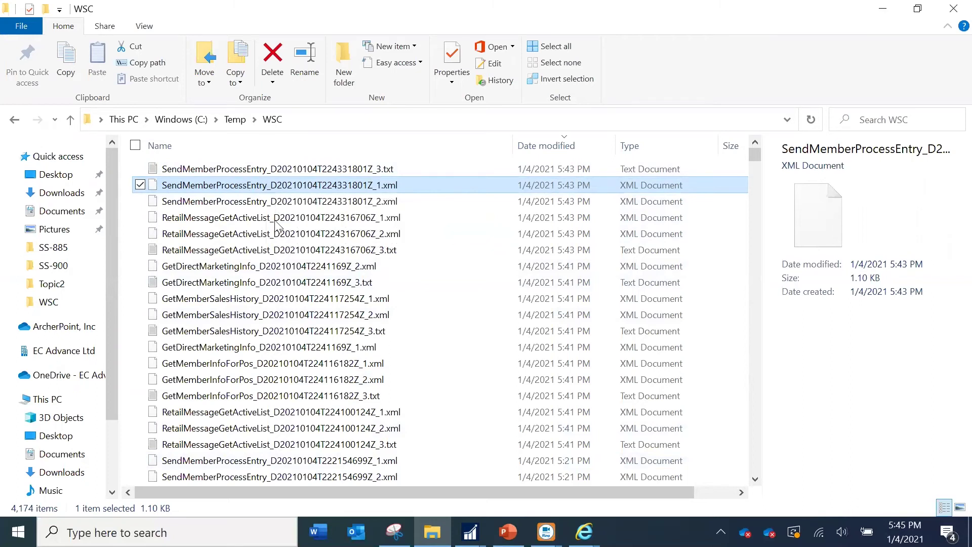
right_click(305, 185)
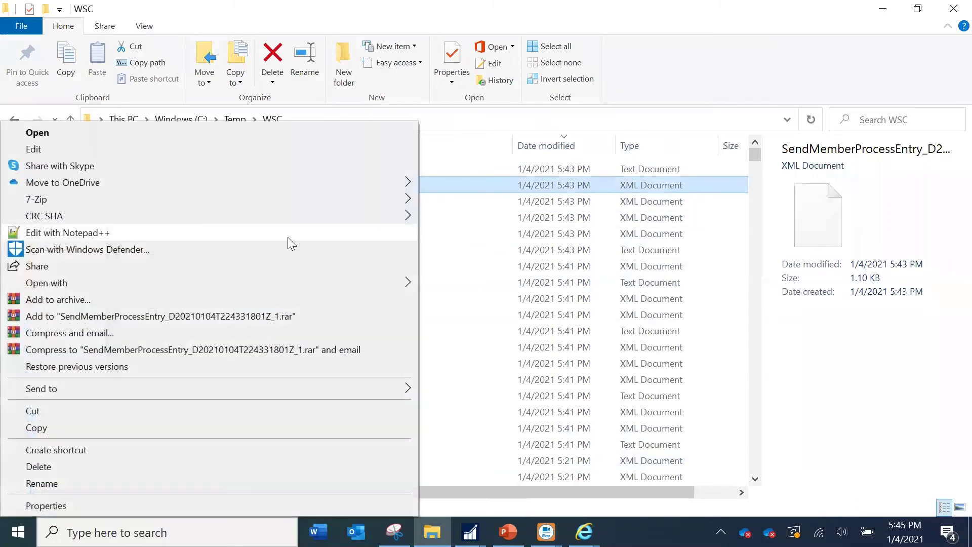
mouse_move(395, 282)
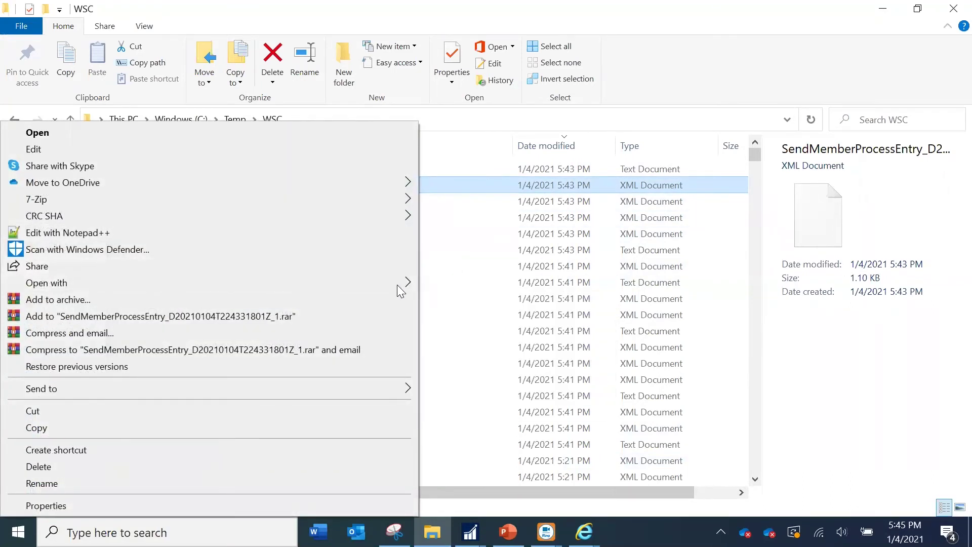
left_click(467, 286)
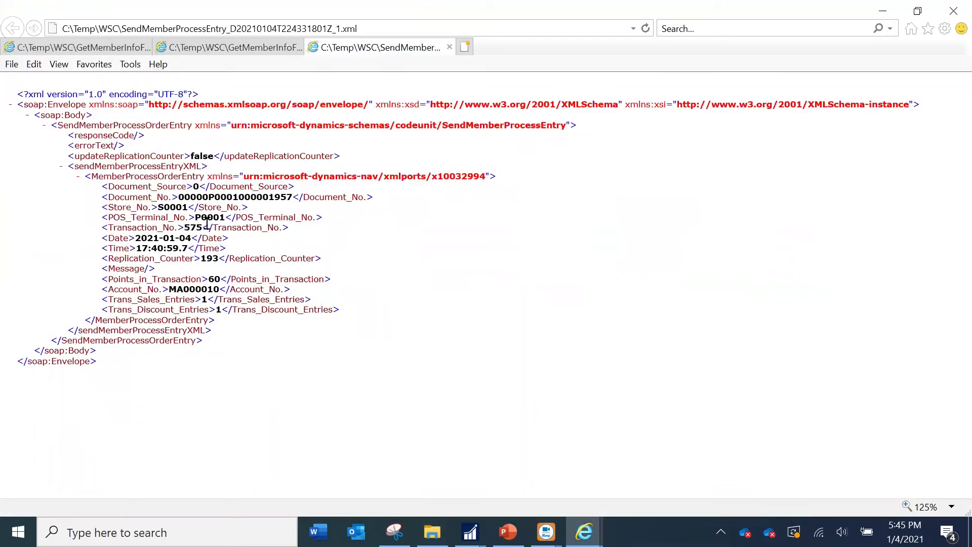
double_click(216, 278)
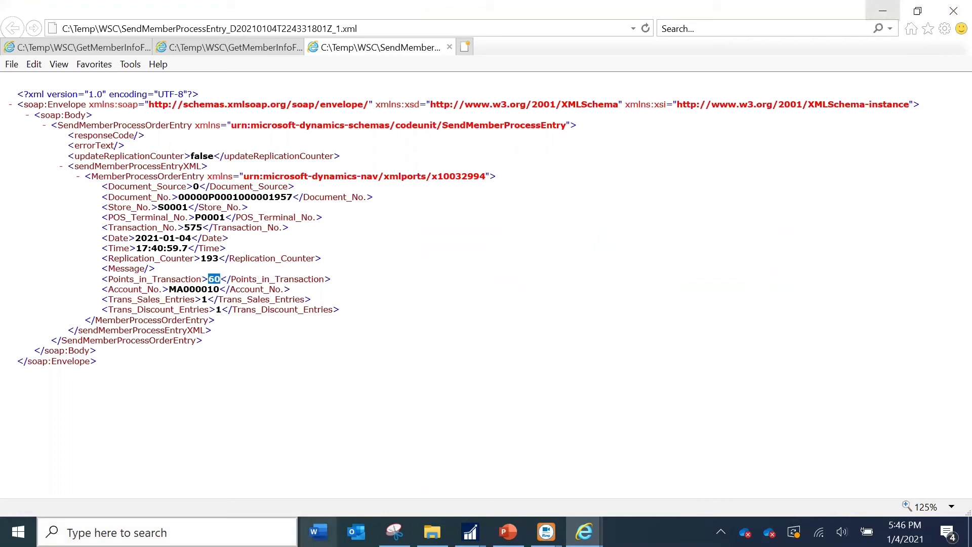
mouse_move(470, 532)
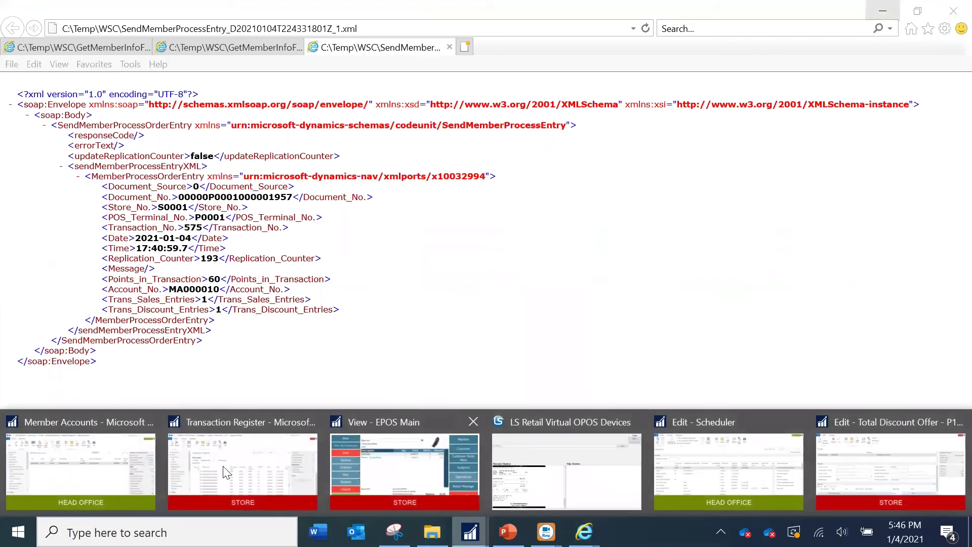
From the member's statistics, open the entries behind the 60 unprocessed points to show transaction 575
left_click(110, 482)
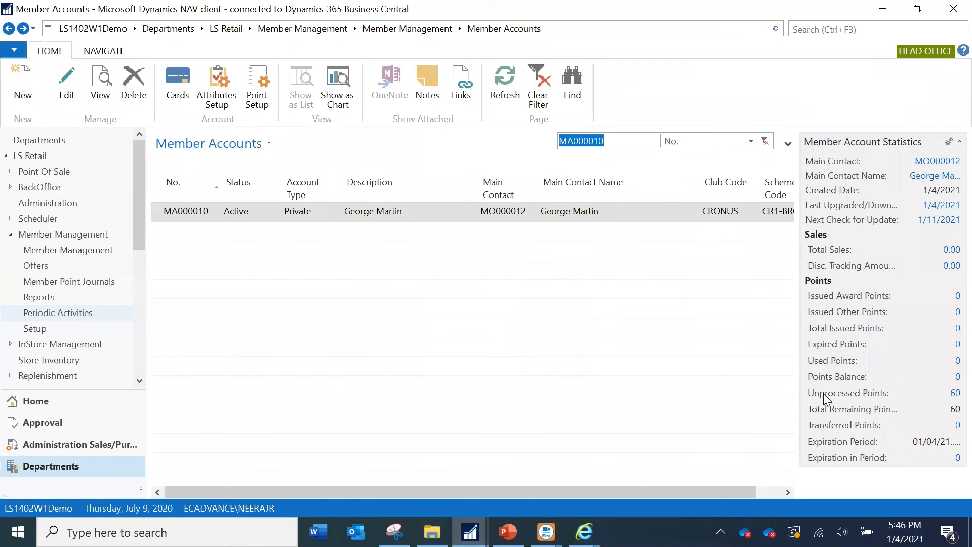
left_click(955, 395)
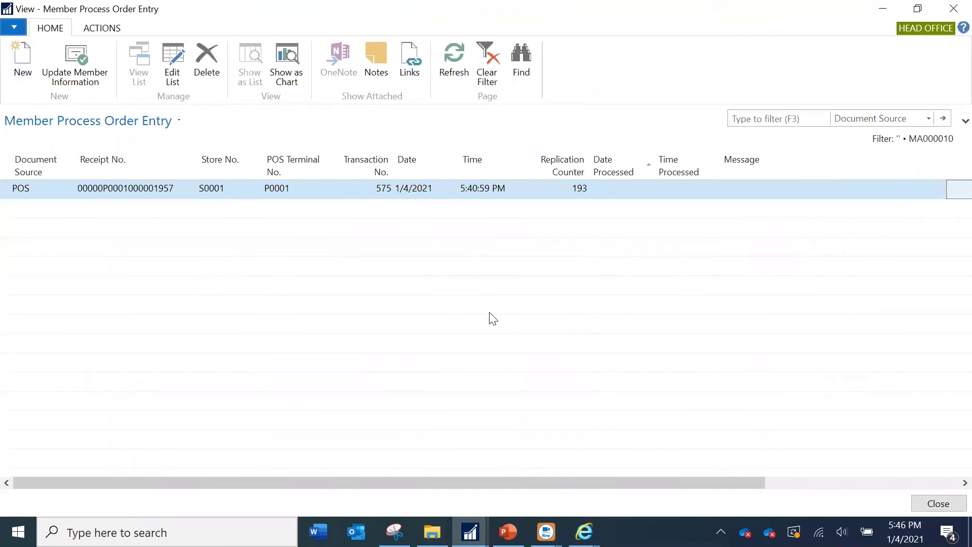
left_click_drag(539, 483, 758, 466)
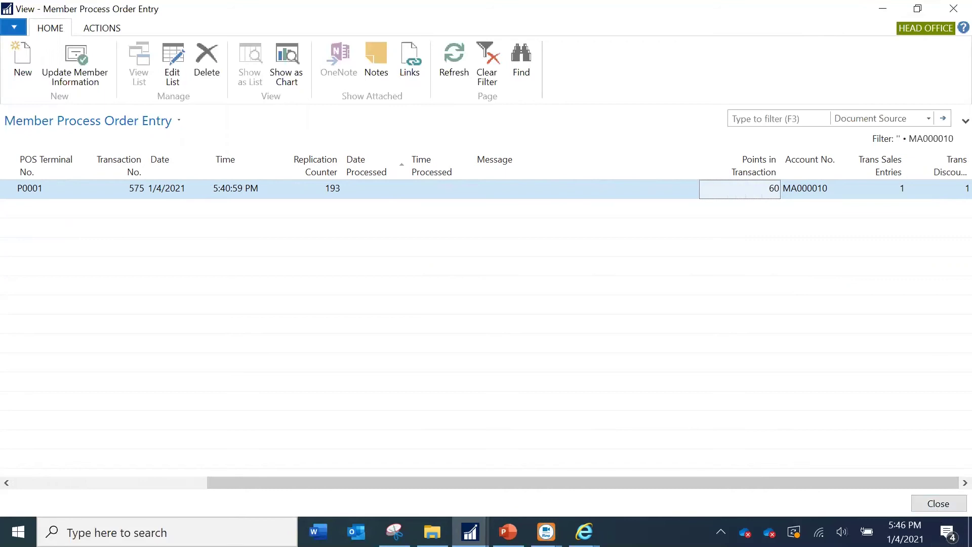
left_click(938, 503)
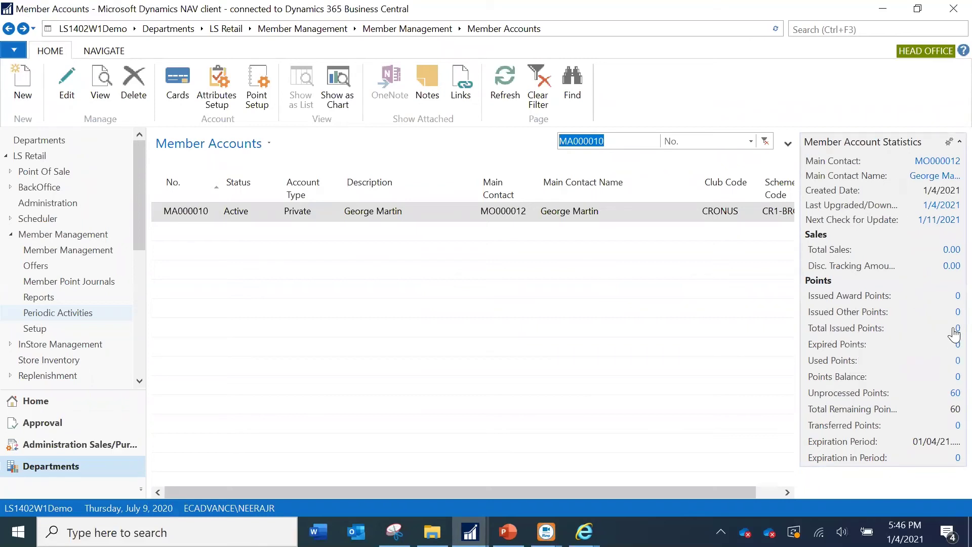
left_click(954, 393)
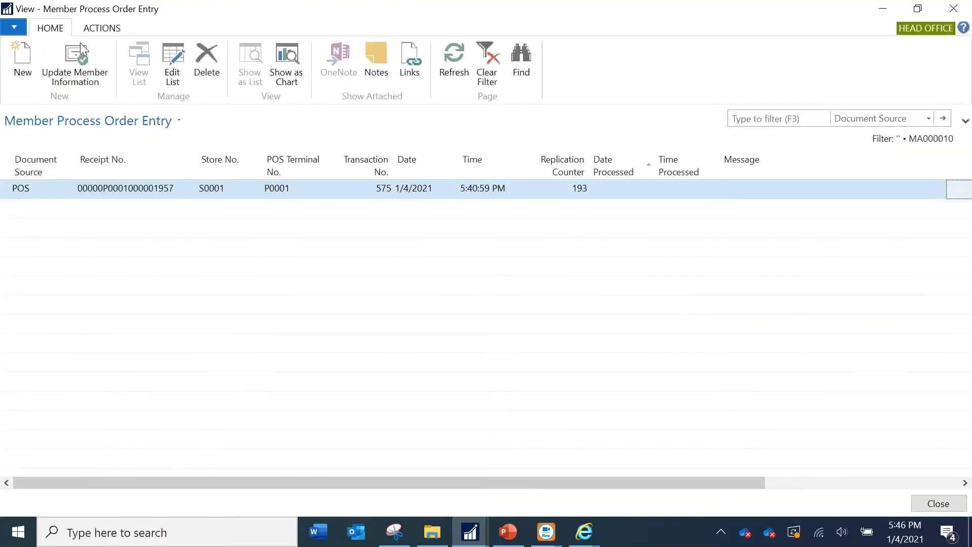
Run Update Member Information on the transaction 575 entry and accept the '1 of 1 document(s) processed' message
left_click(71, 75)
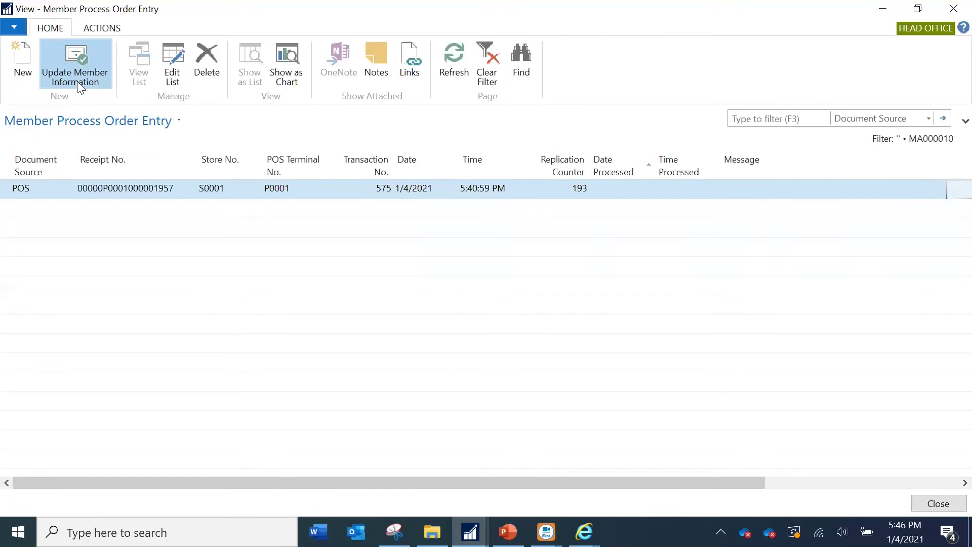
left_click(79, 82)
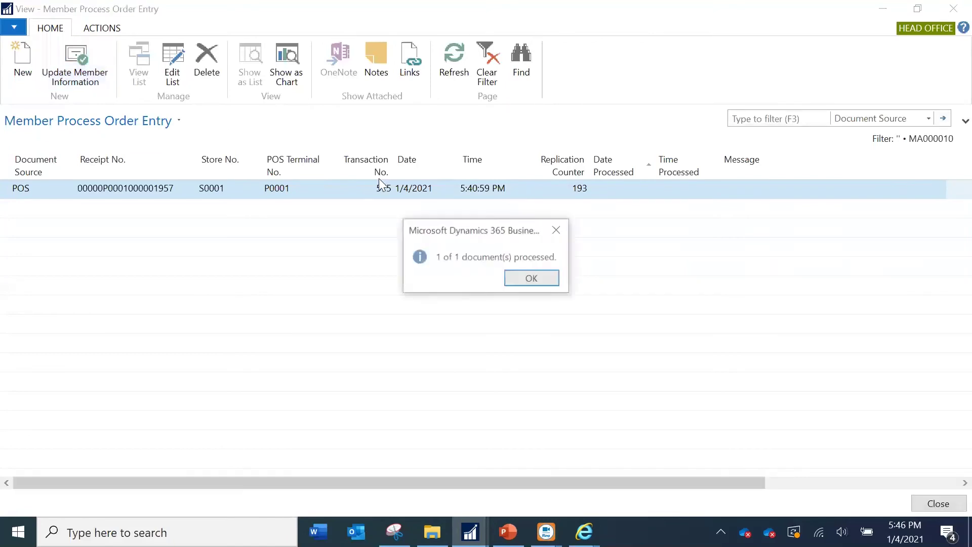
left_click(519, 281)
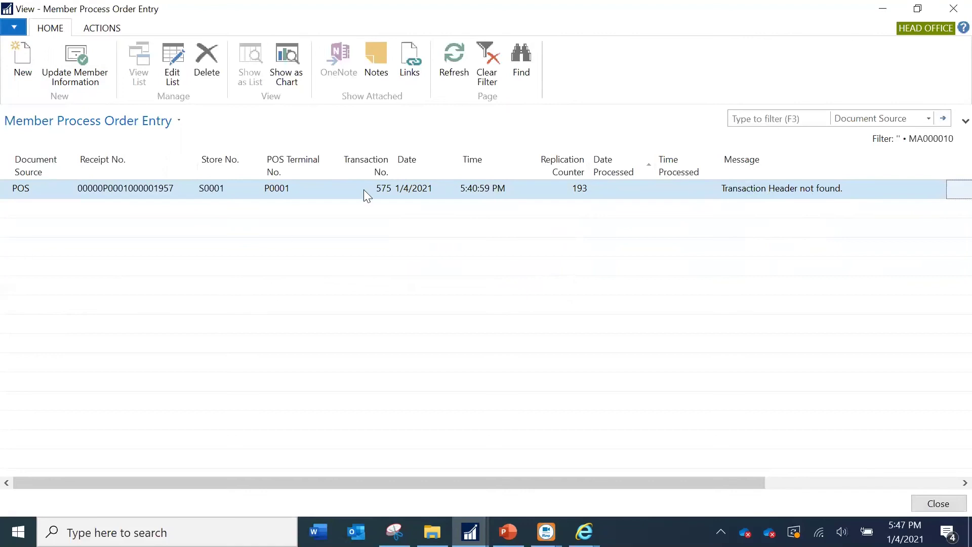
left_click(470, 532)
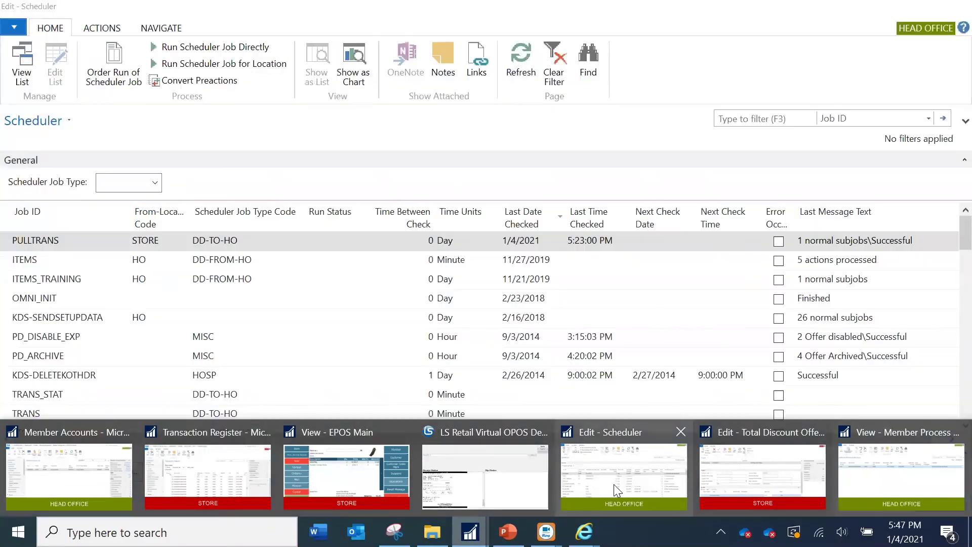
Run the PULLTRANS scheduler job directly, confirm it, then return to the member process order entries
left_click(613, 484)
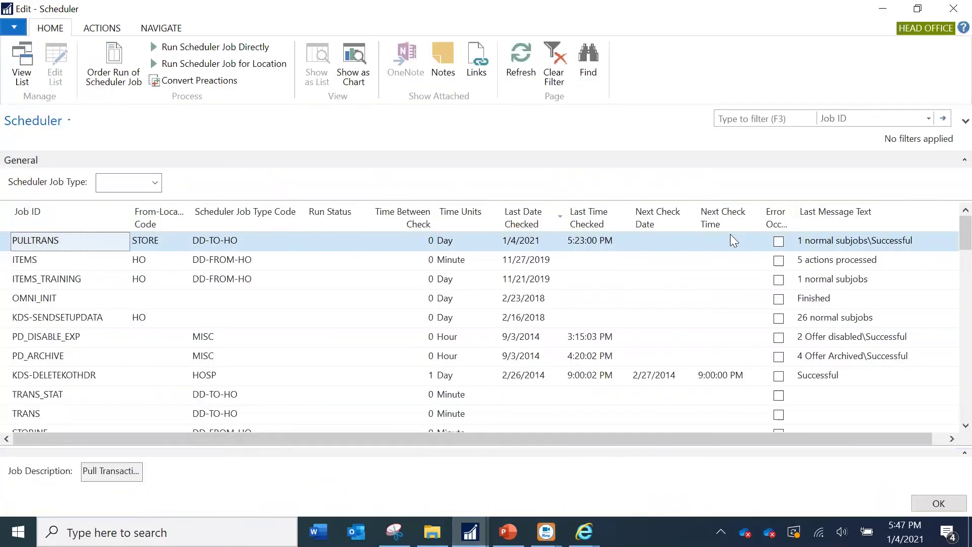
left_click(241, 51)
left_click(485, 271)
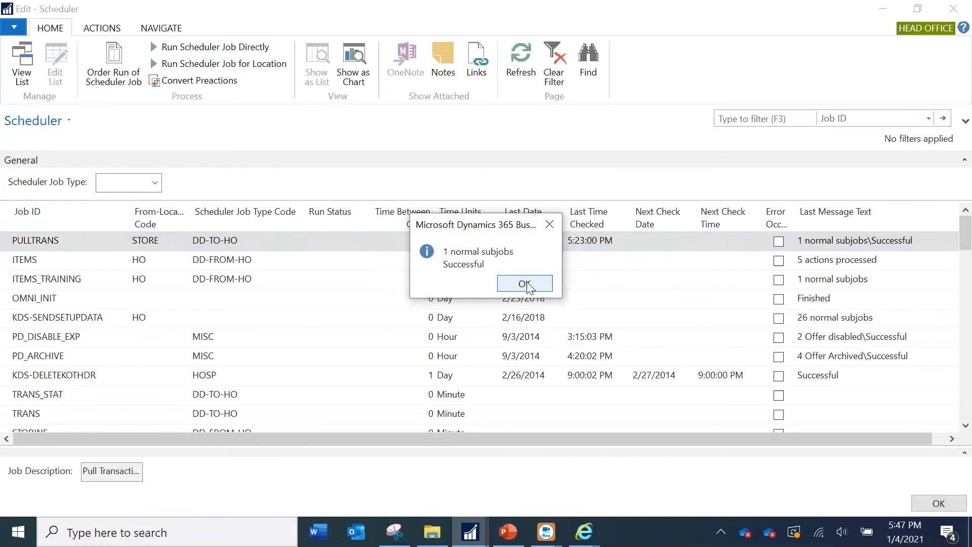
left_click(527, 283)
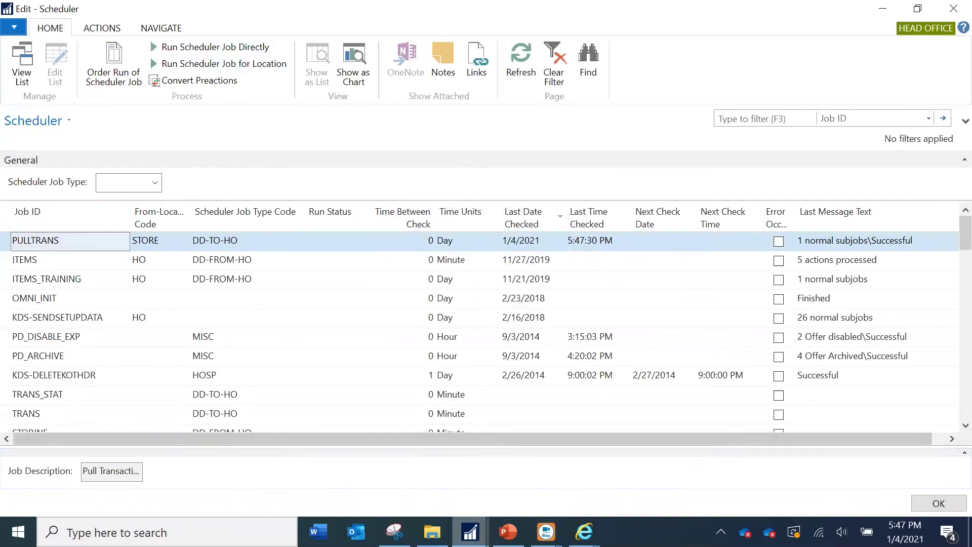
mouse_move(470, 532)
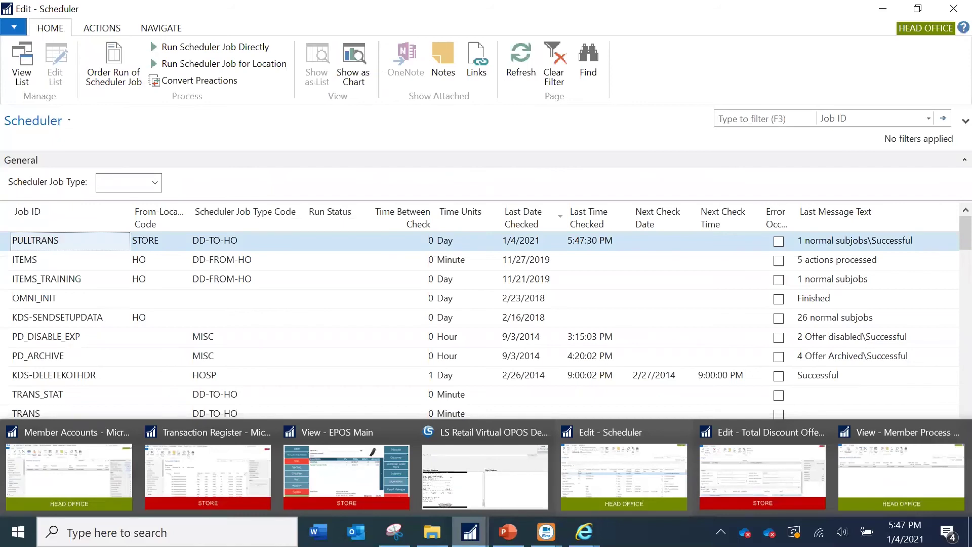
left_click(891, 474)
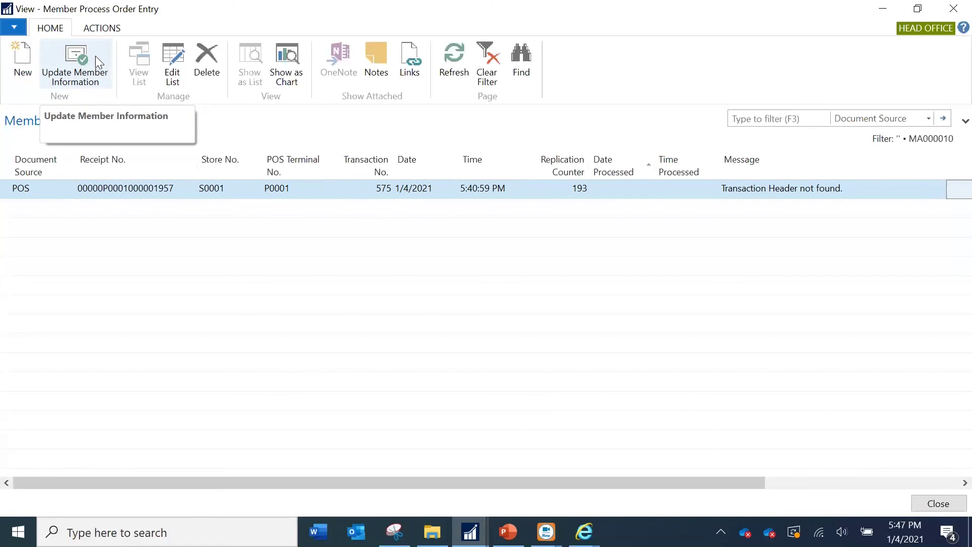
Run Update Member Information again on the transaction 575 entry and accept the processed message
left_click(83, 87)
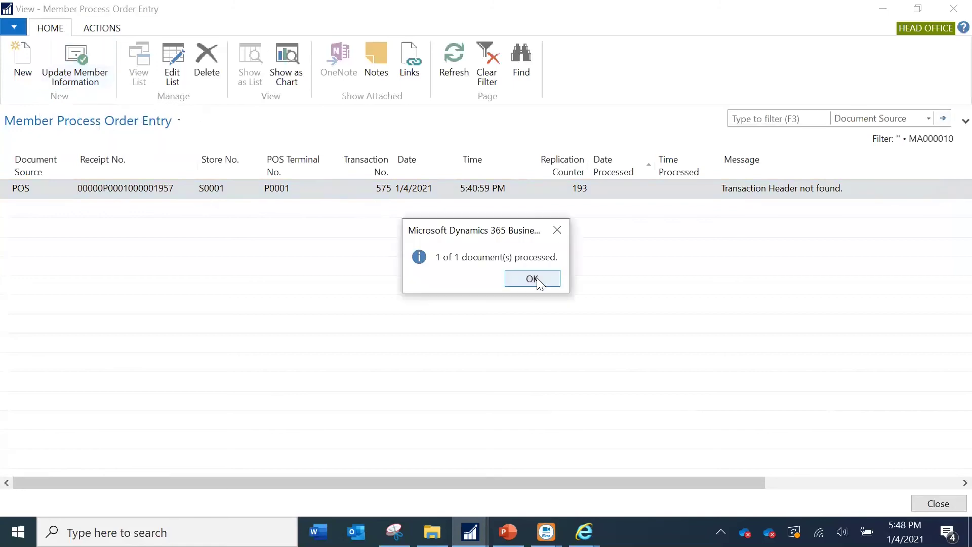
left_click(537, 281)
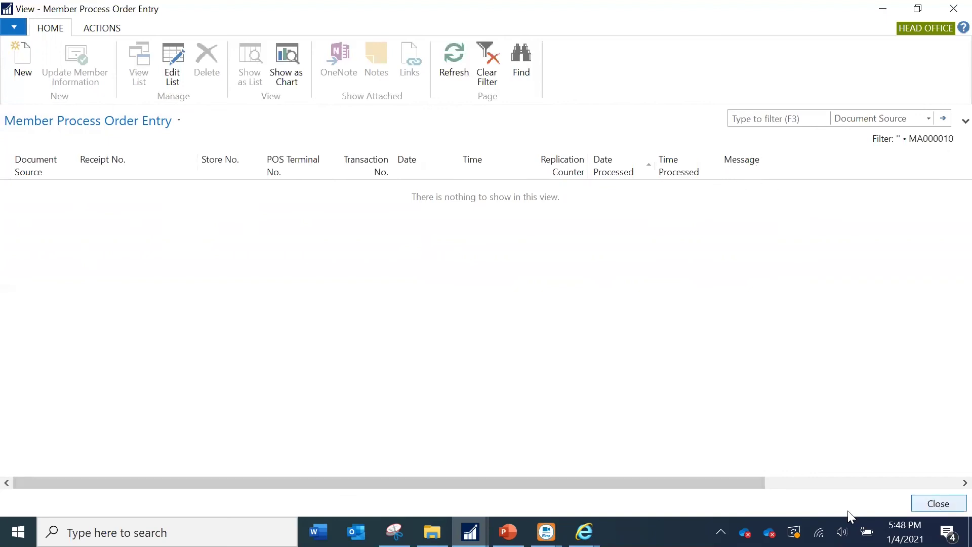
left_click(470, 532)
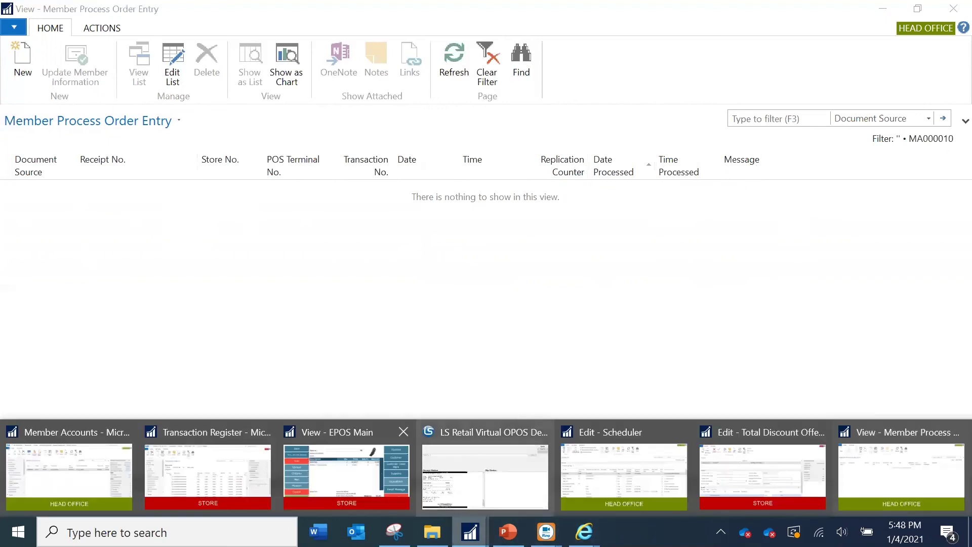
Refresh the member account to show 60 issued points, and confirm the 0 unprocessed points list is empty
left_click(75, 472)
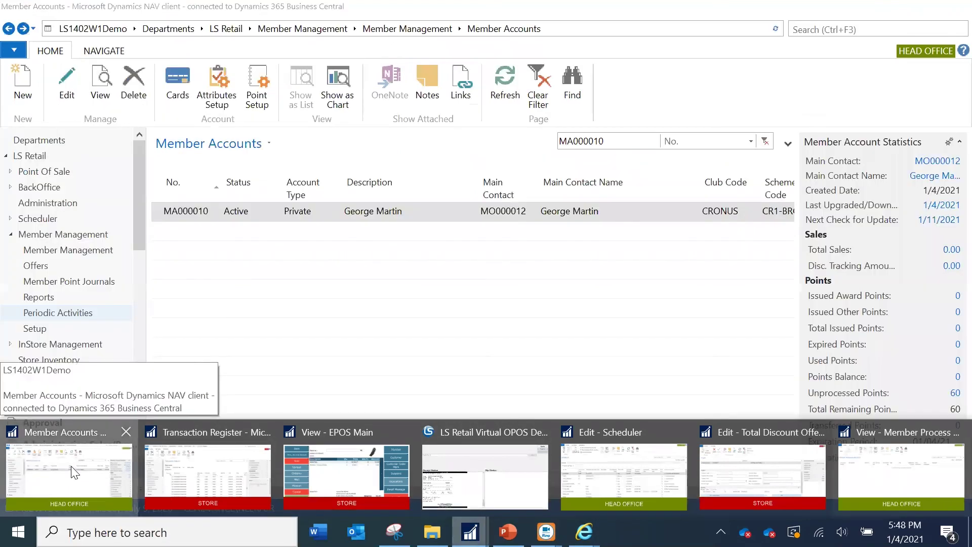
left_click(75, 472)
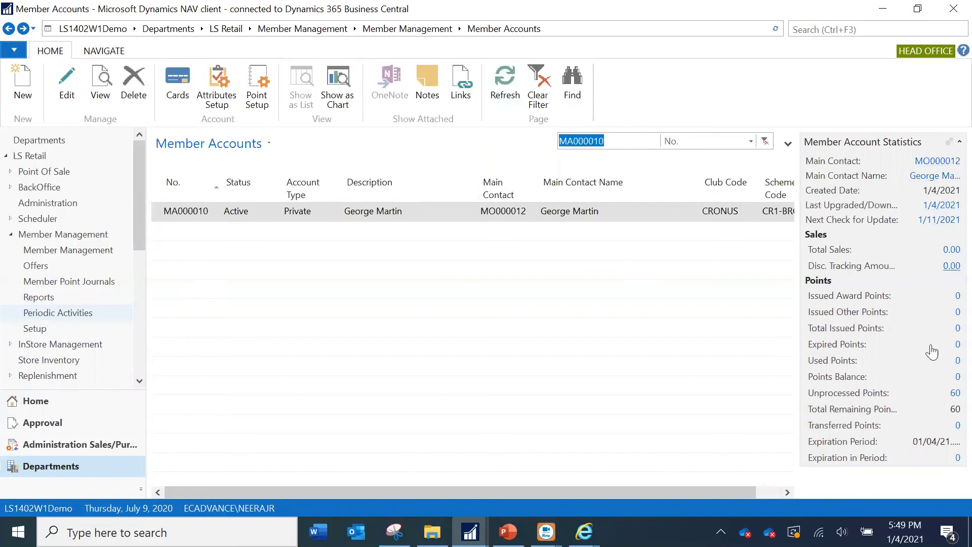
left_click(502, 90)
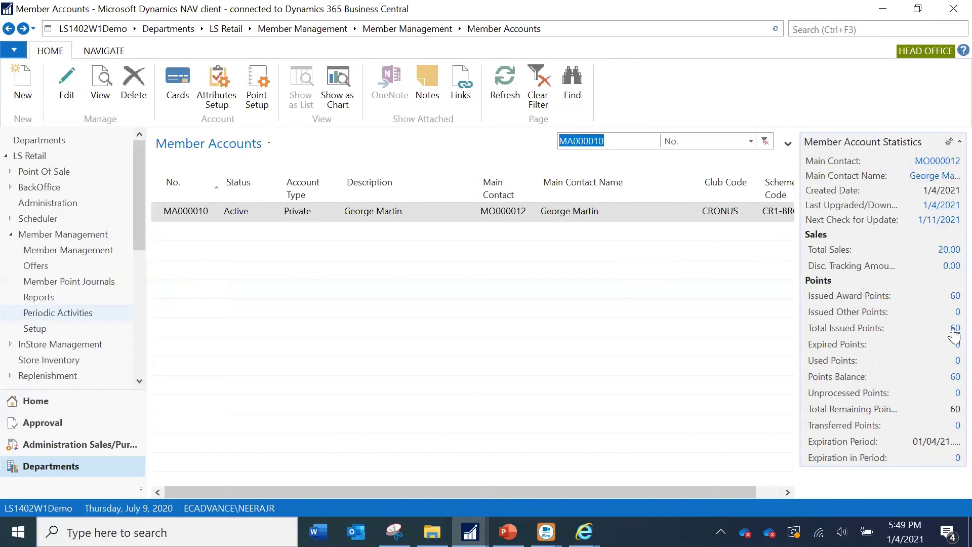
left_click(954, 395)
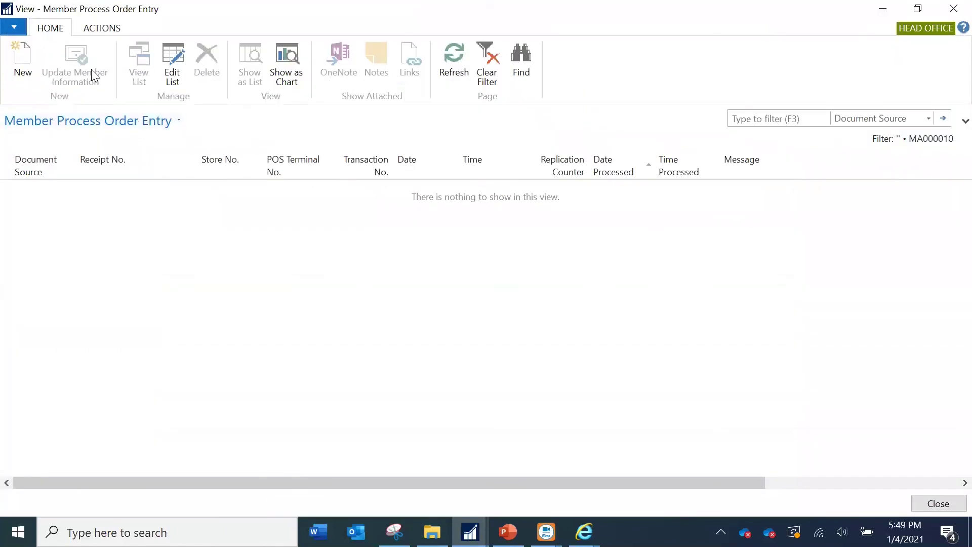
key("Escape")
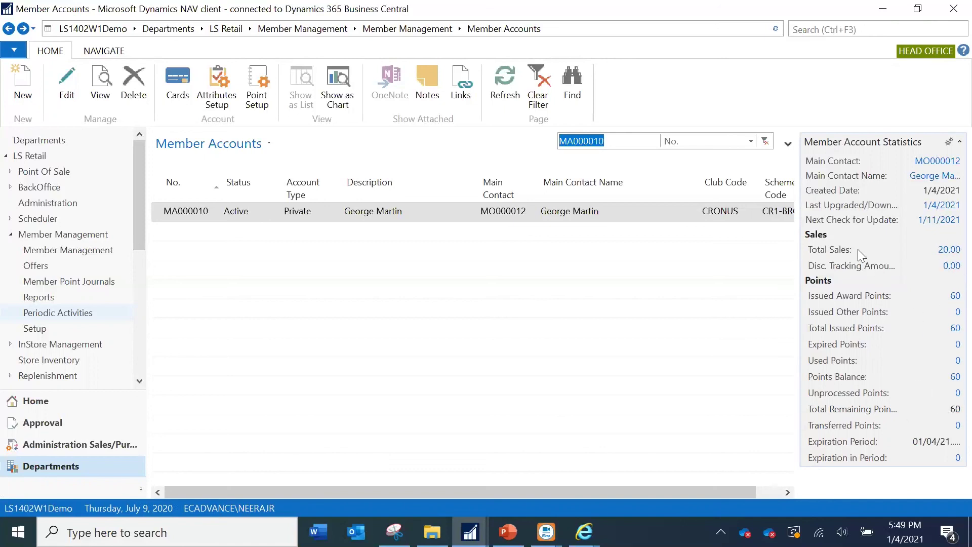
left_click(948, 249)
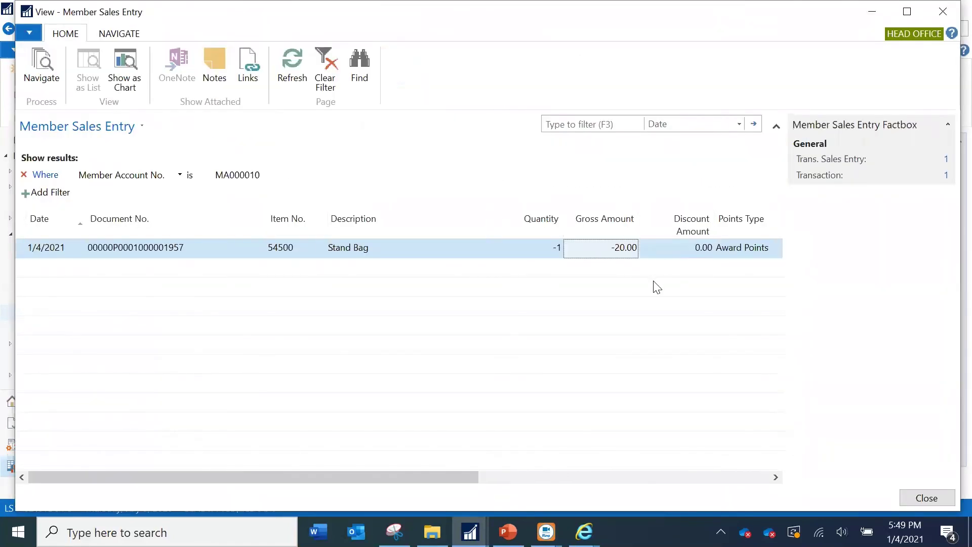
key("Escape")
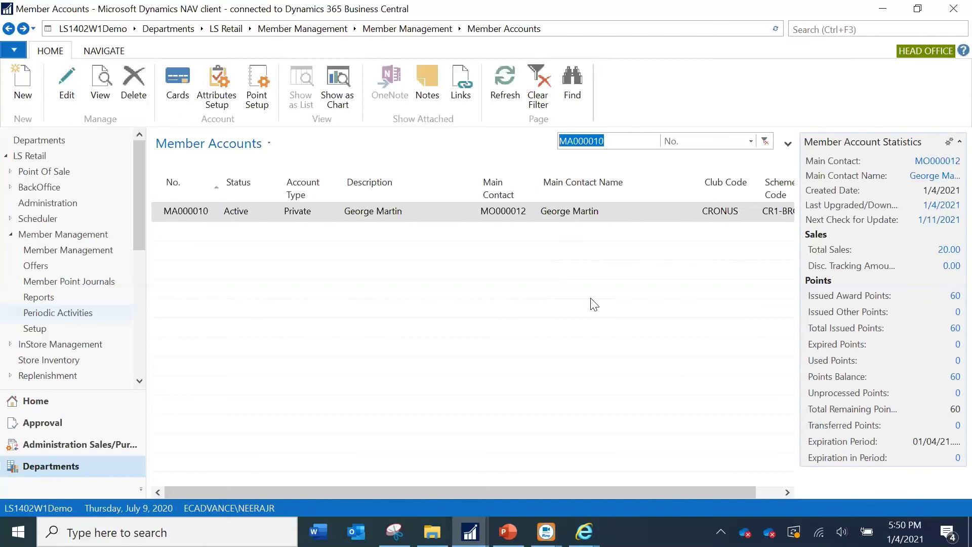
Play the 3x Membership Points deck from the beginning and advance to the 'Thank you !' slide
left_click(508, 532)
left_click(556, 430)
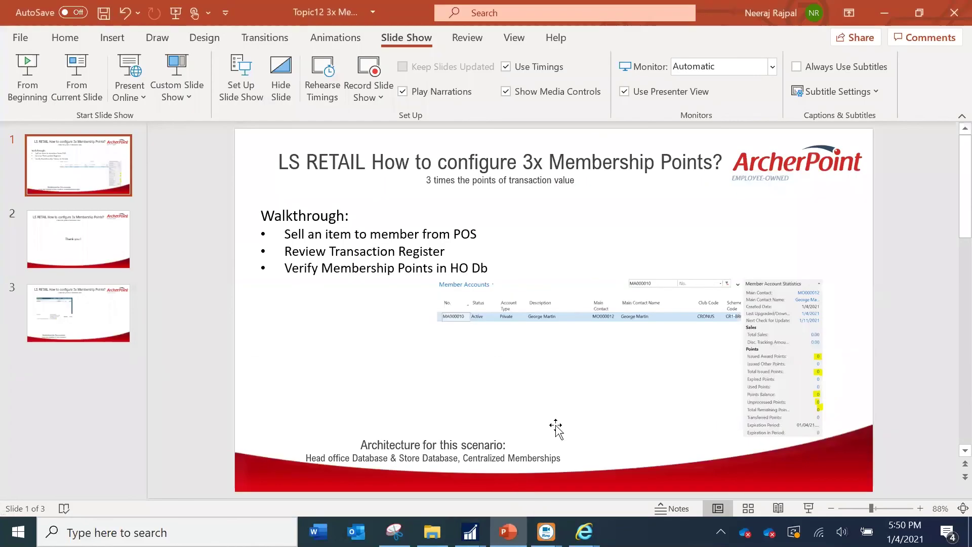
scroll(557, 329, "down", 1)
left_click(24, 86)
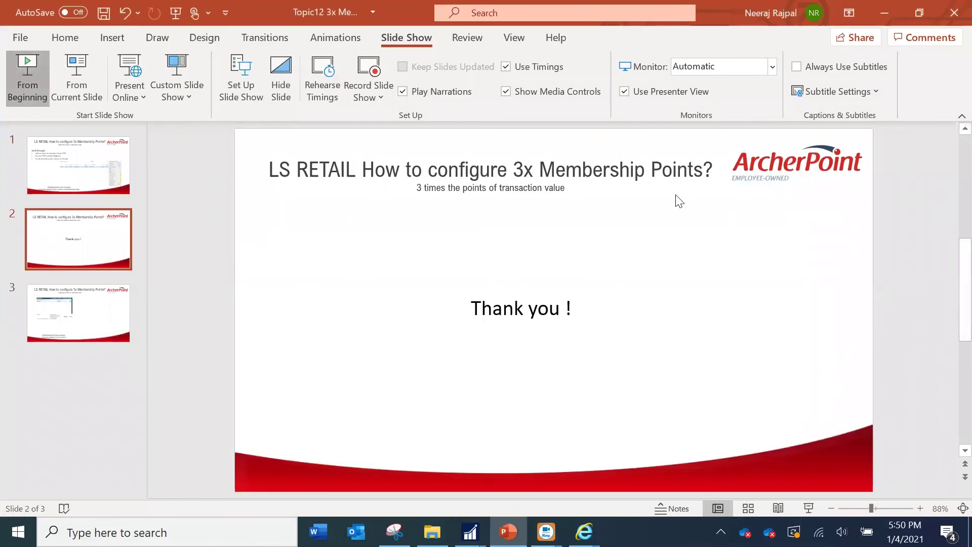
left_click(726, 182)
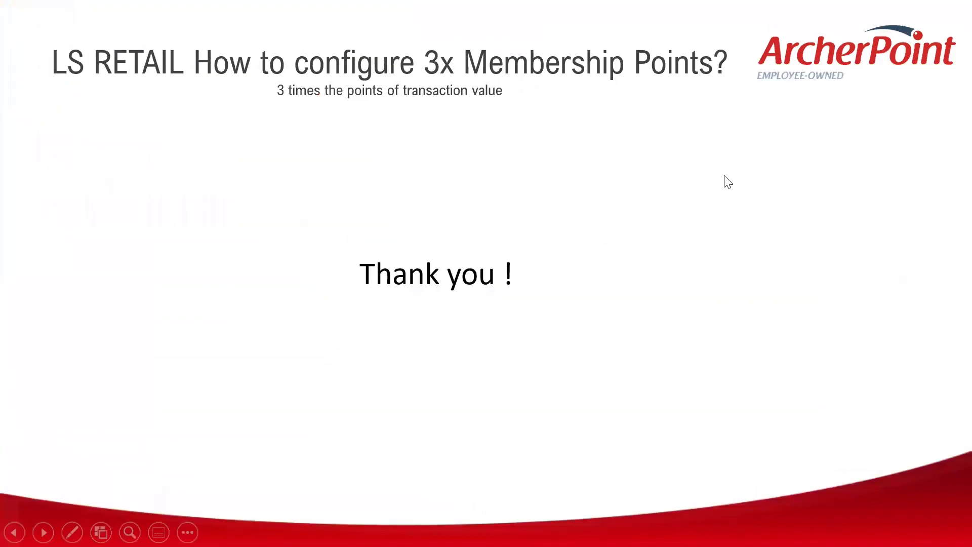